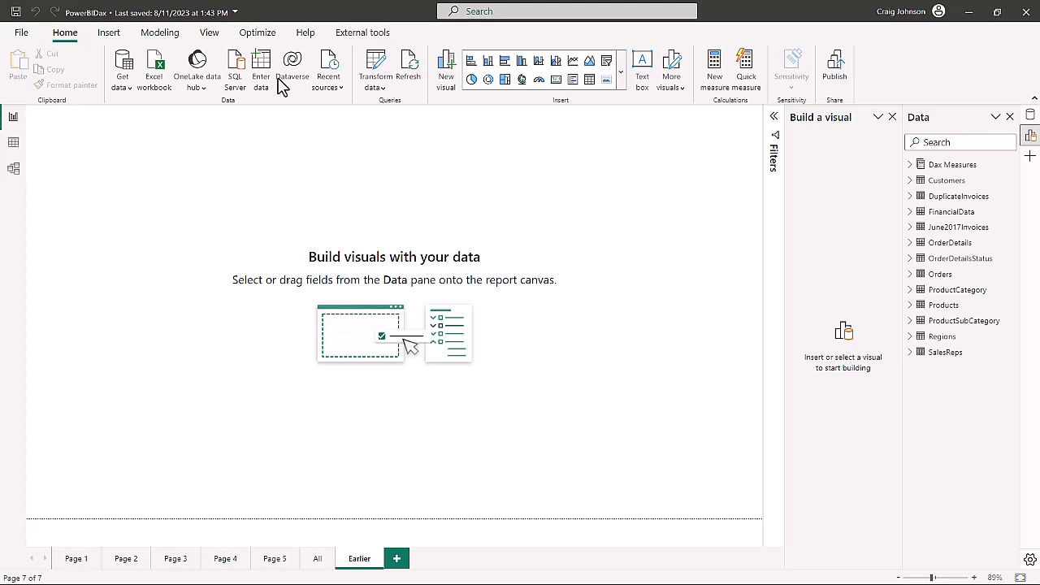
Step: Show the Orders table's data and start a new calculated column in it named Earlier1
left_click(939, 274)
left_click(13, 145)
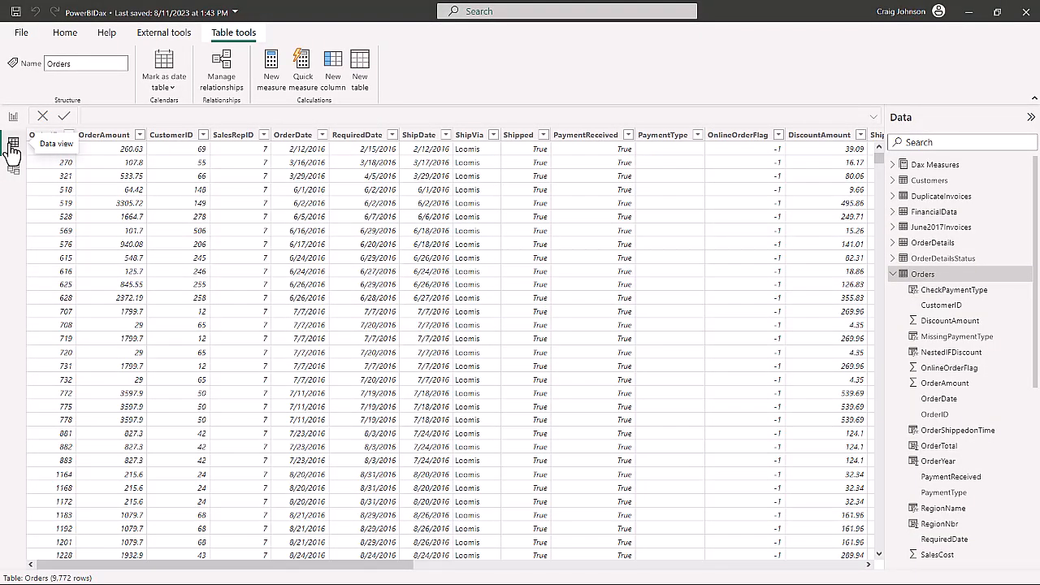
left_click_drag(339, 568, 804, 570)
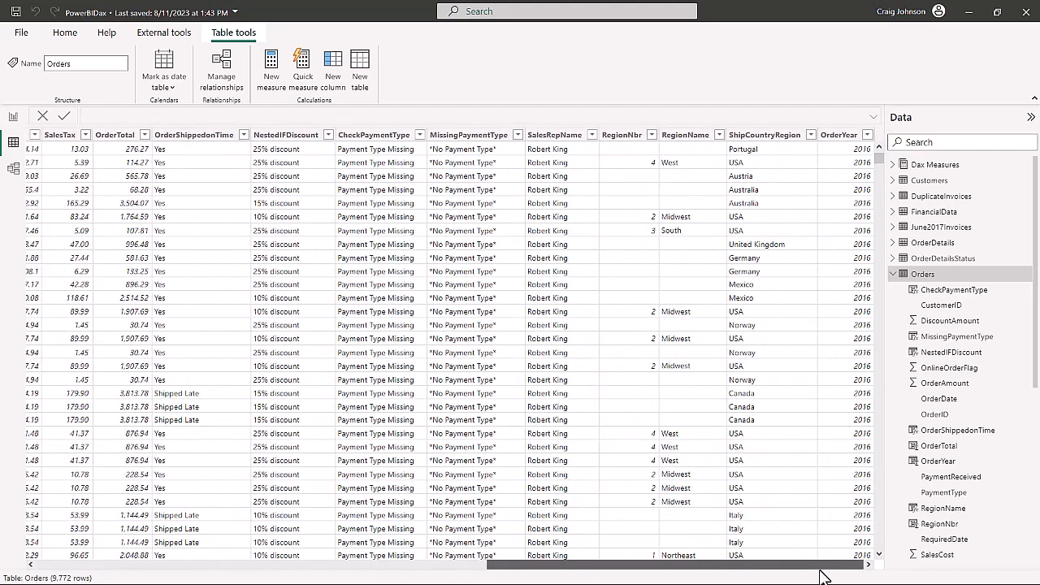
left_click(336, 81)
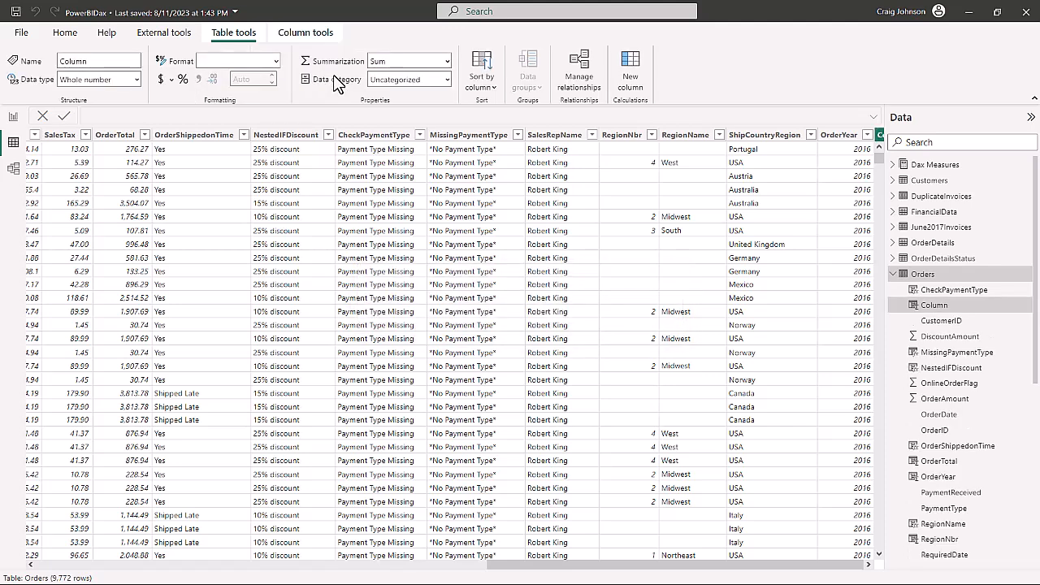
type("Earlier")
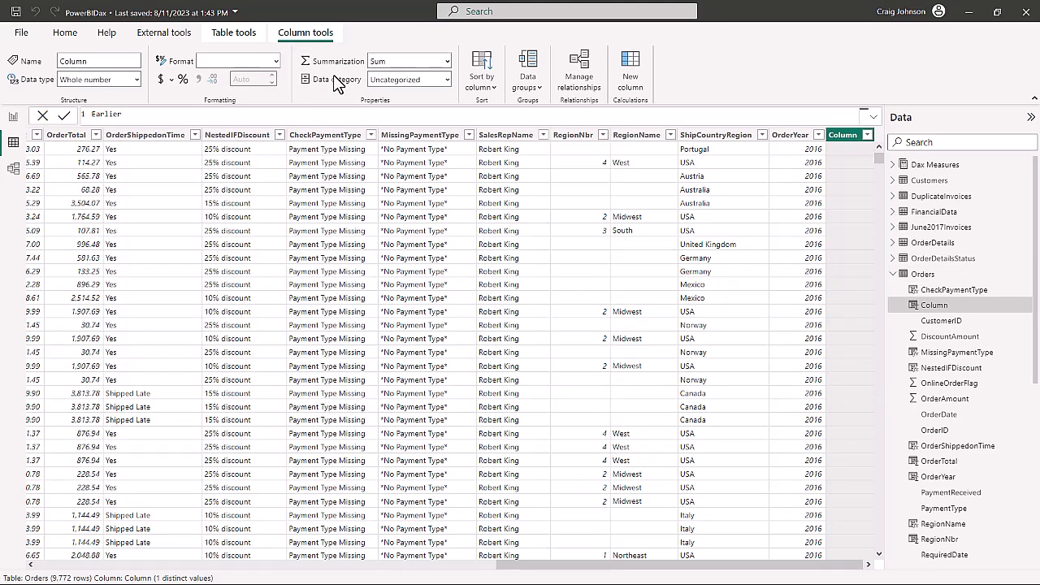
type("1 =")
key("shift+Return")
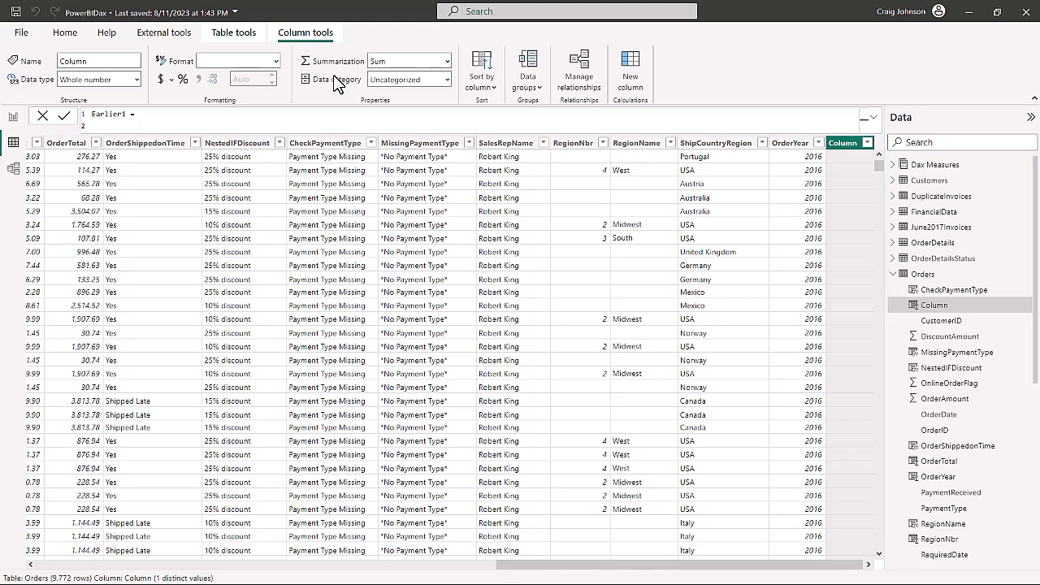
Step: Begin the Earlier1 formula on its second line with the COUNTROWS function
type("count")
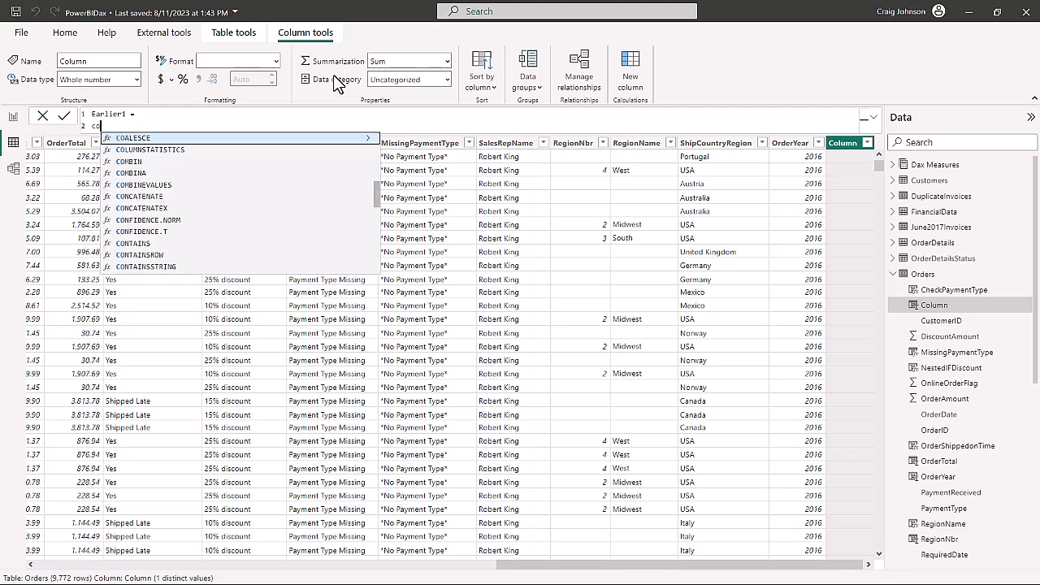
key("Down")
key("Down")
key("Down")
key("Down")
key("Tab")
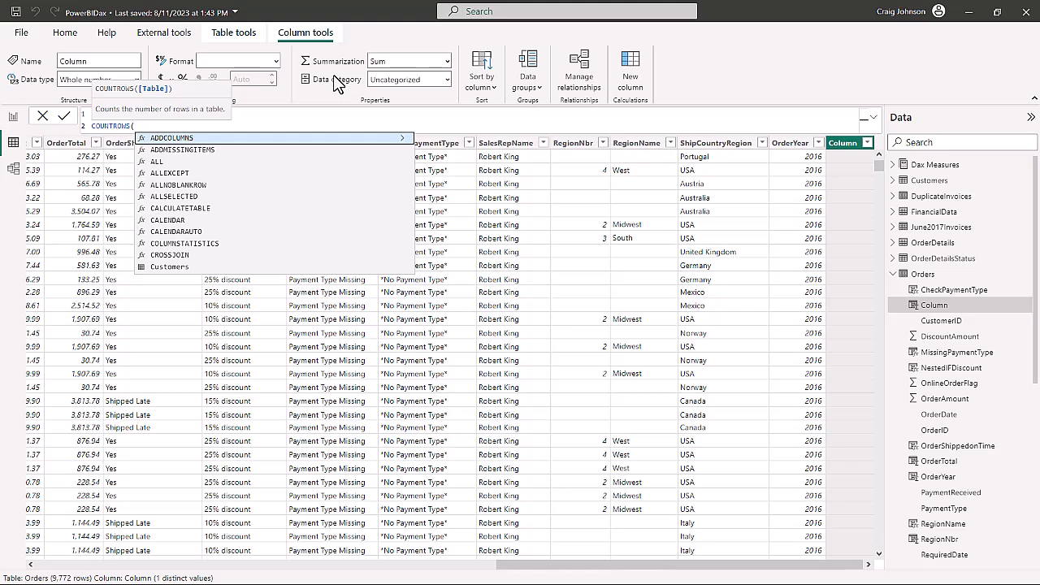
Step: Nest a FILTER function inside COUNTROWS with the Orders table as its first argument
type("FILTER(")
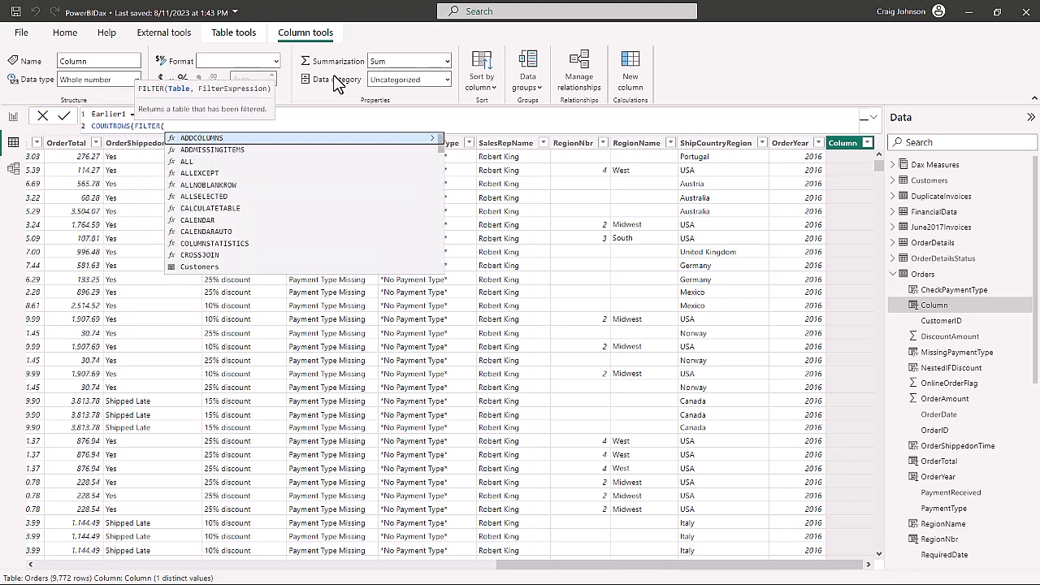
type("ord")
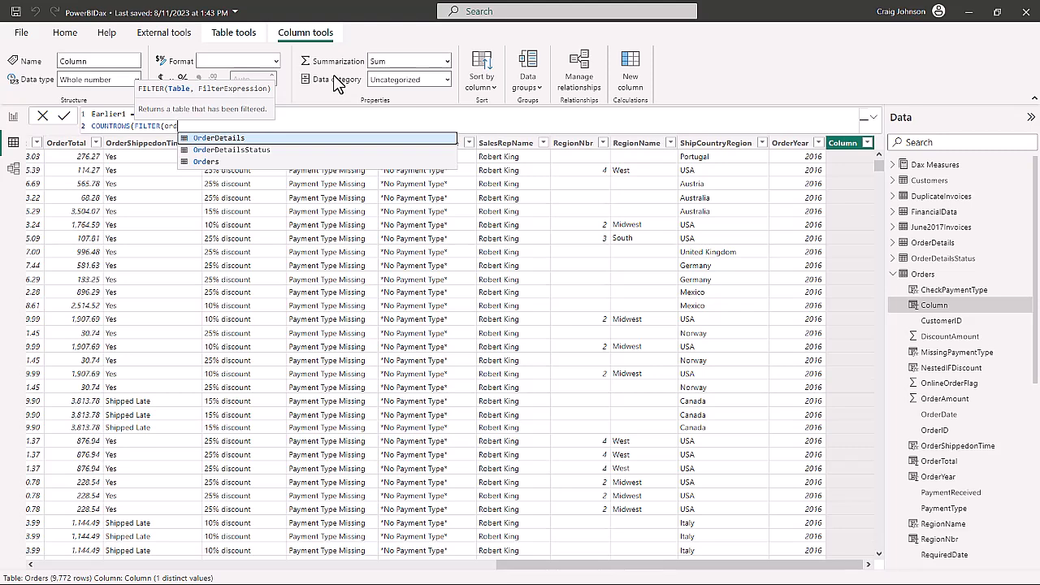
key("BackSpace")
key("BackSpace")
key("Down")
key("Down")
key("Down")
key("Tab")
type(", ")
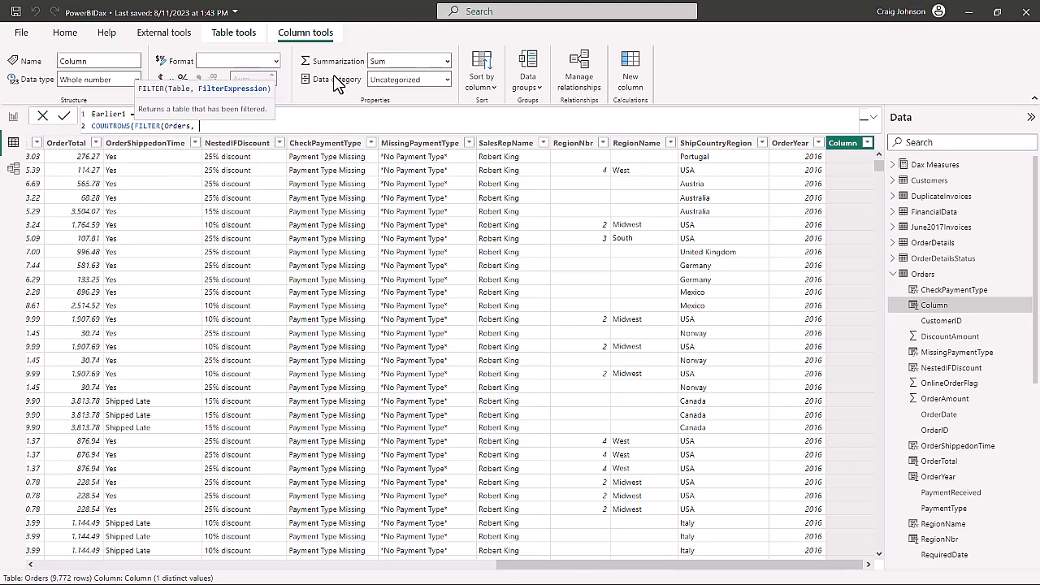
Step: Start the Earlier1 filter condition with the Orders[OrderAmount] column
type("ord")
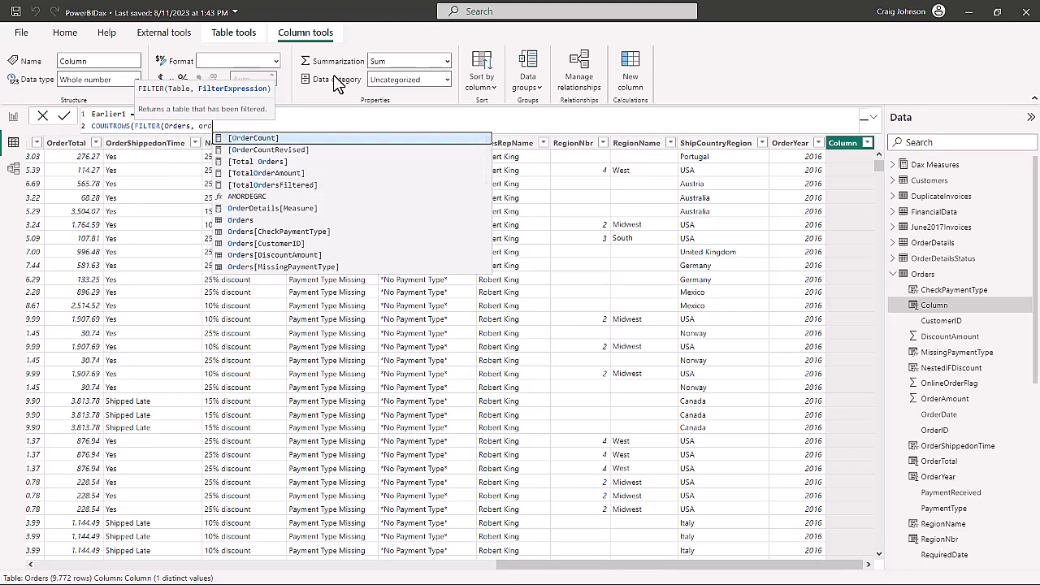
type("ers")
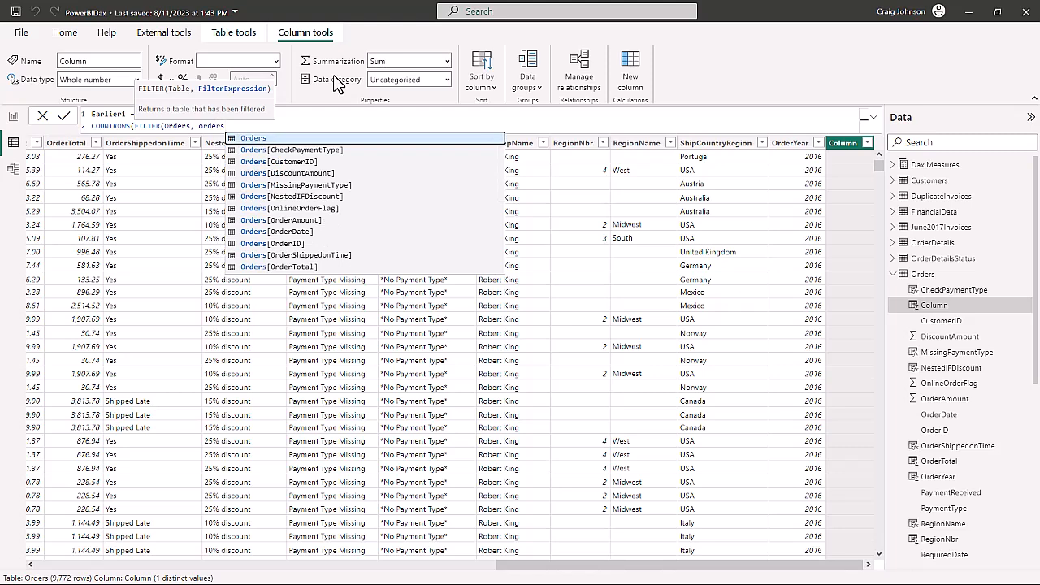
key("Down")
key("Down")
key("Down")
key("Down")
key("Down")
key("Down")
key("Down")
key("Down")
key("Down")
key("Down")
key("Down")
key("Down")
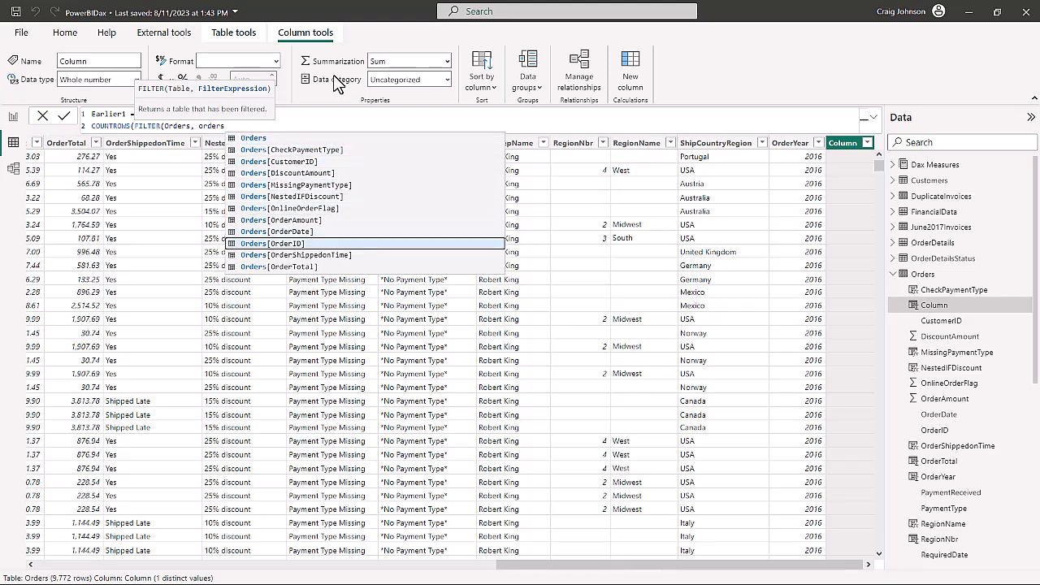
key("Down")
key("Down")
key("Down")
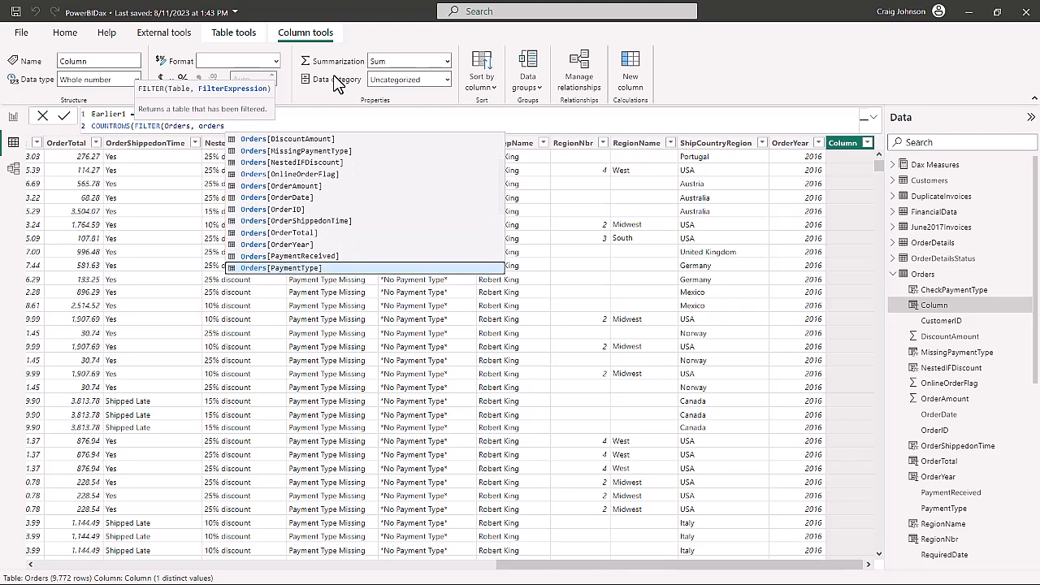
key("Down")
key("Up")
key("Up")
key("Up")
key("Up")
key("Up")
key("Up")
key("Up")
key("Up")
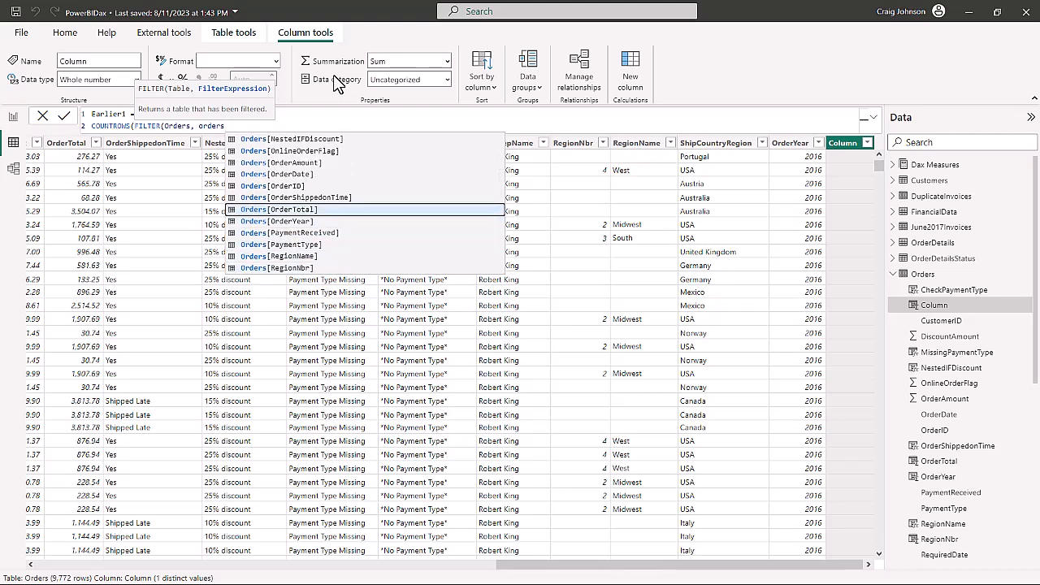
key("Up")
key("Tab")
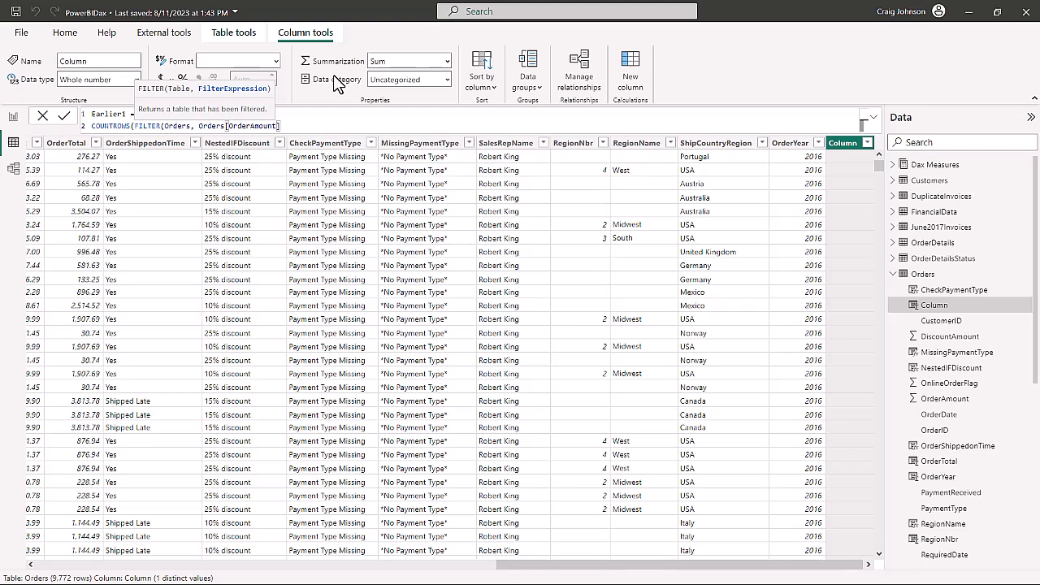
Step: Complete the filter comparison as greater than EARLIER of Orders[OrderAmount]
type("> earl")
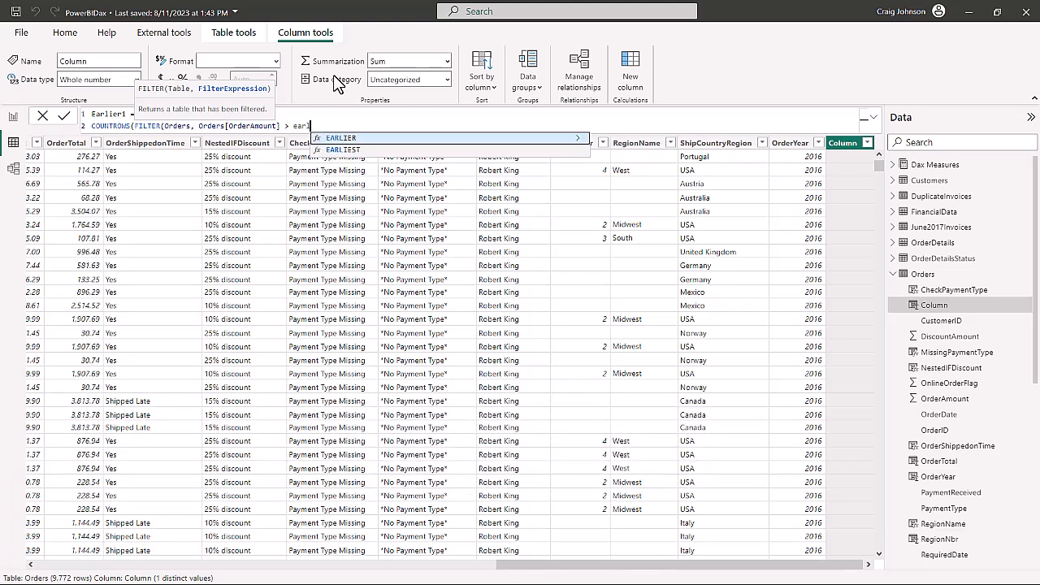
left_click(577, 138)
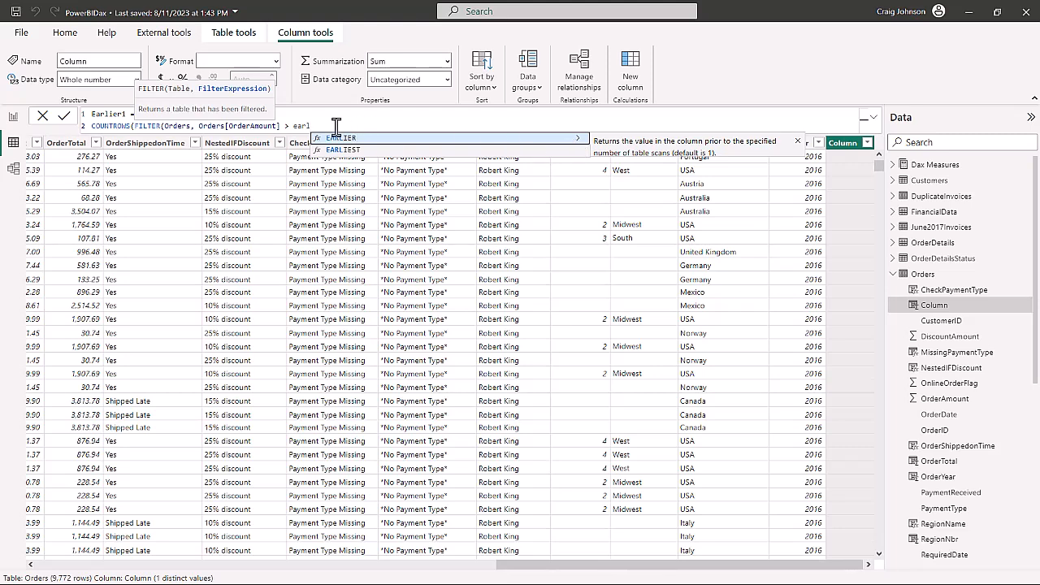
key("Tab")
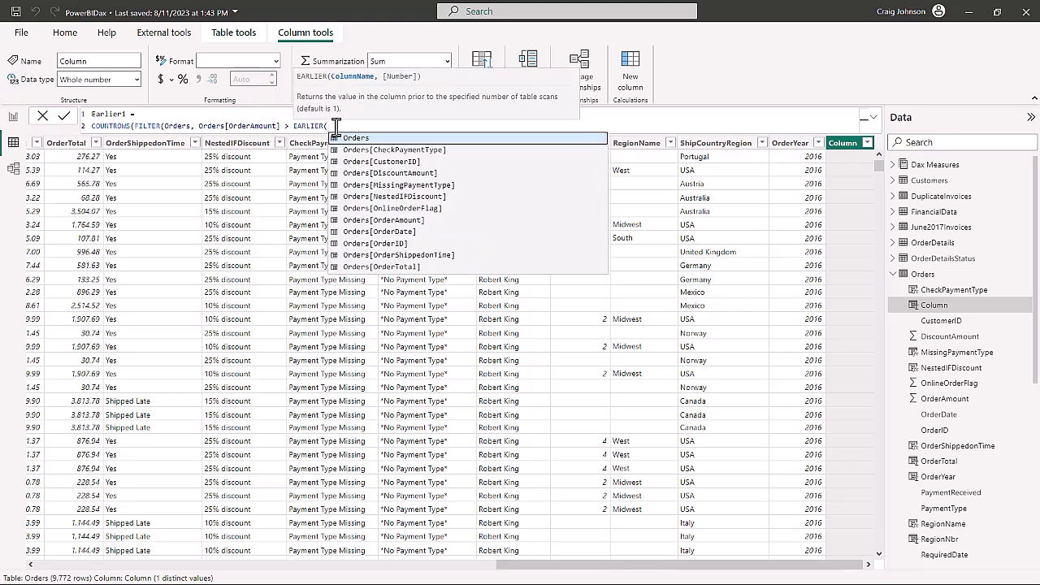
type("Order")
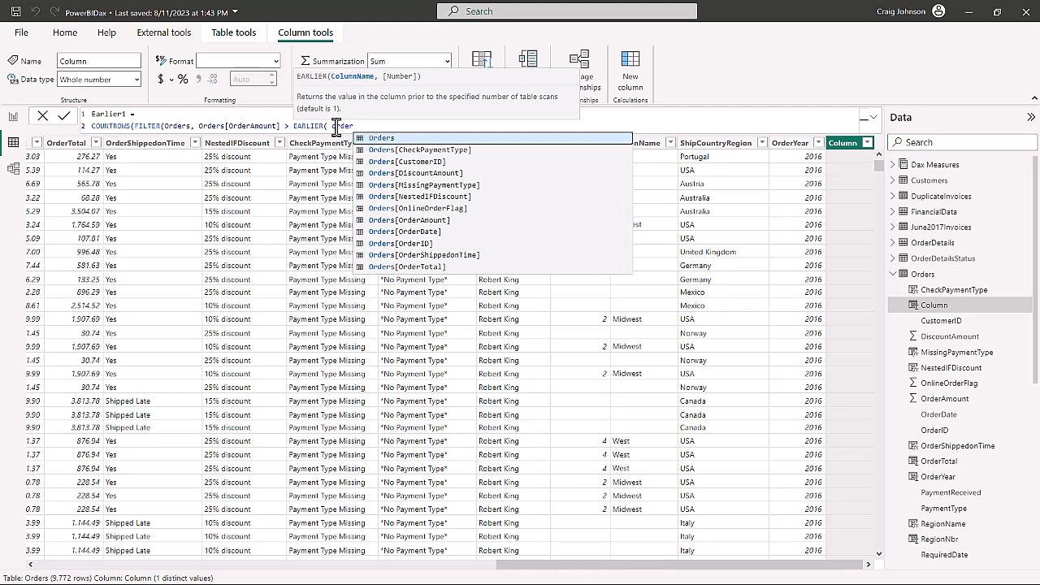
key("Down")
key("Down")
key("Down")
key("Down")
key("Down")
key("Down")
key("Down")
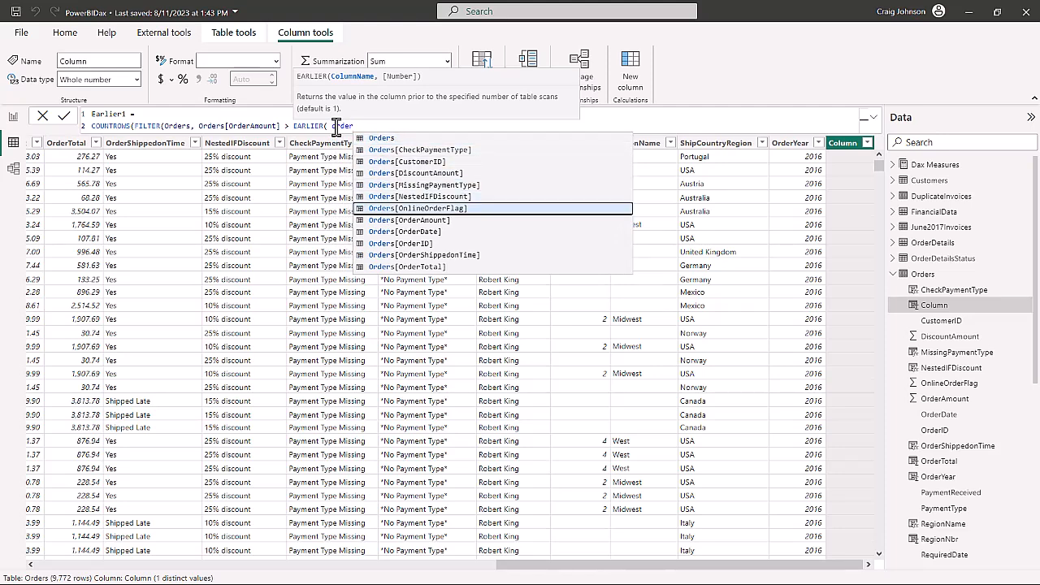
key("Tab")
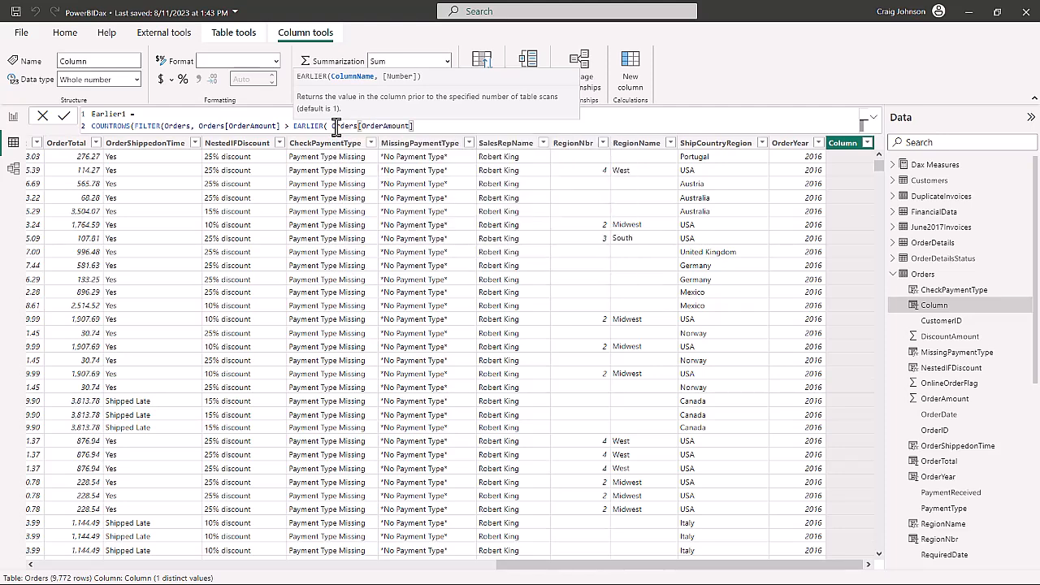
Step: Close all three parentheses of the Earlier1 formula, append +1 and commit the column
type(")))")
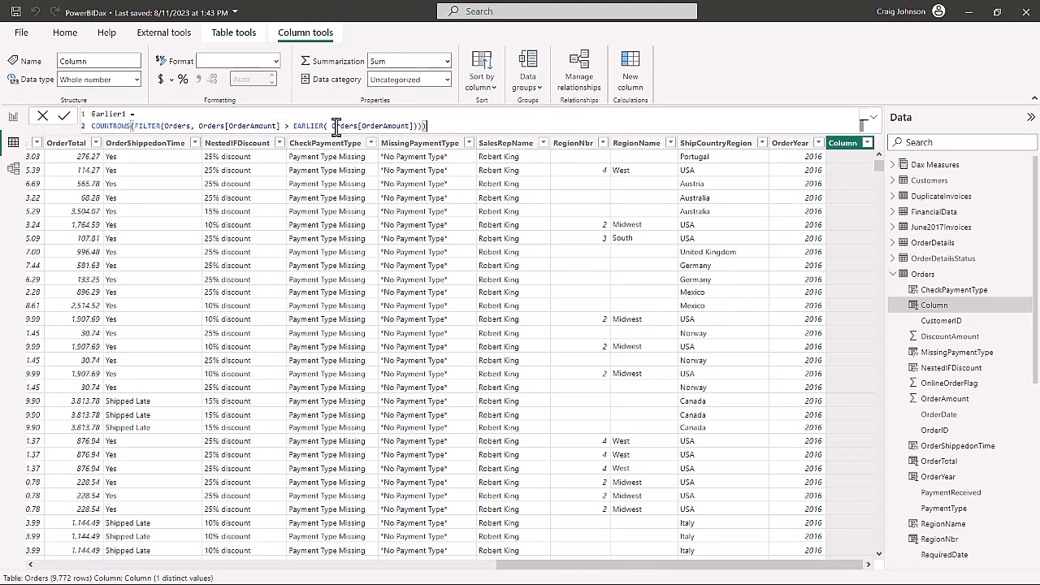
type(" +1")
key("Return")
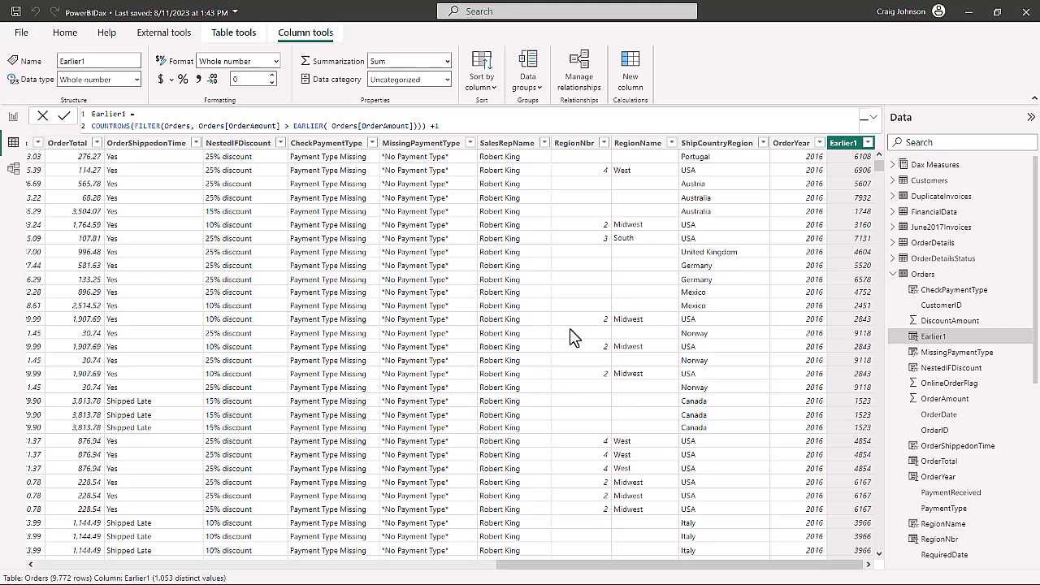
Step: Start another calculated column in the Orders table named Earliest1, with its formula continuing on a second line
left_click(631, 80)
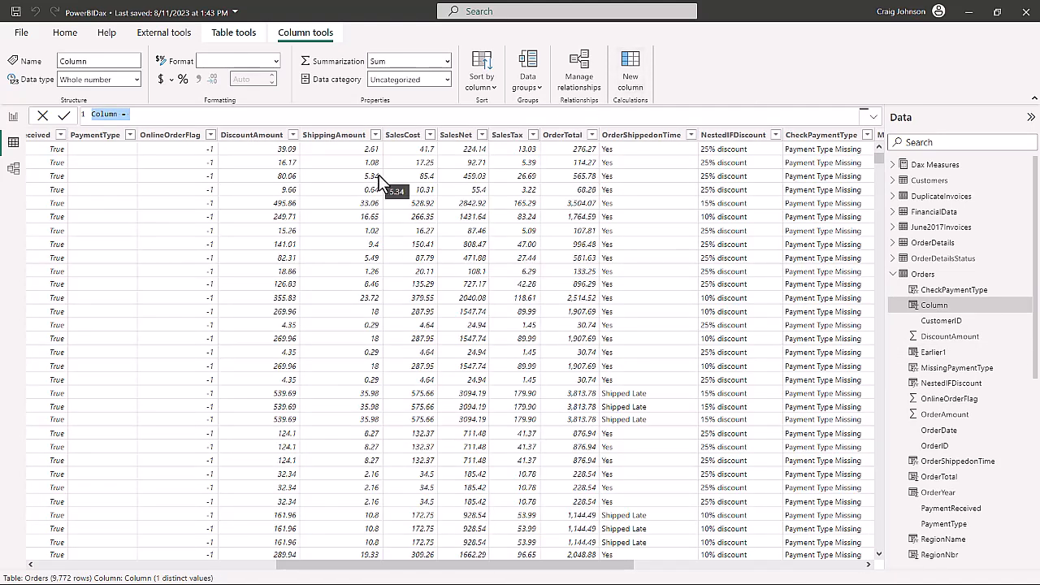
type("Earliest1 =")
key("shift+Return")
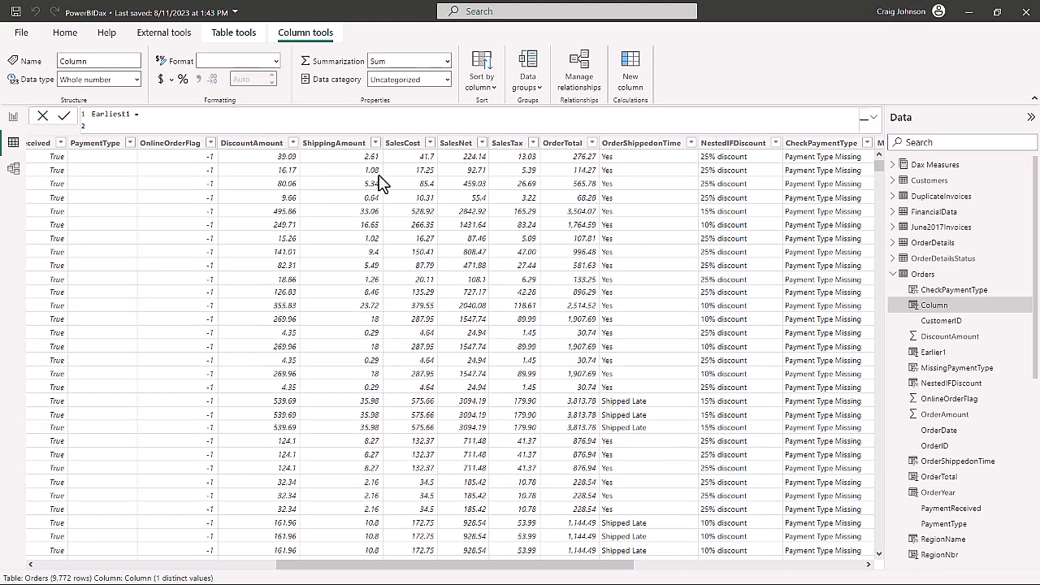
Step: Begin the Earliest1 formula with the COUNTROWS function
type("count")
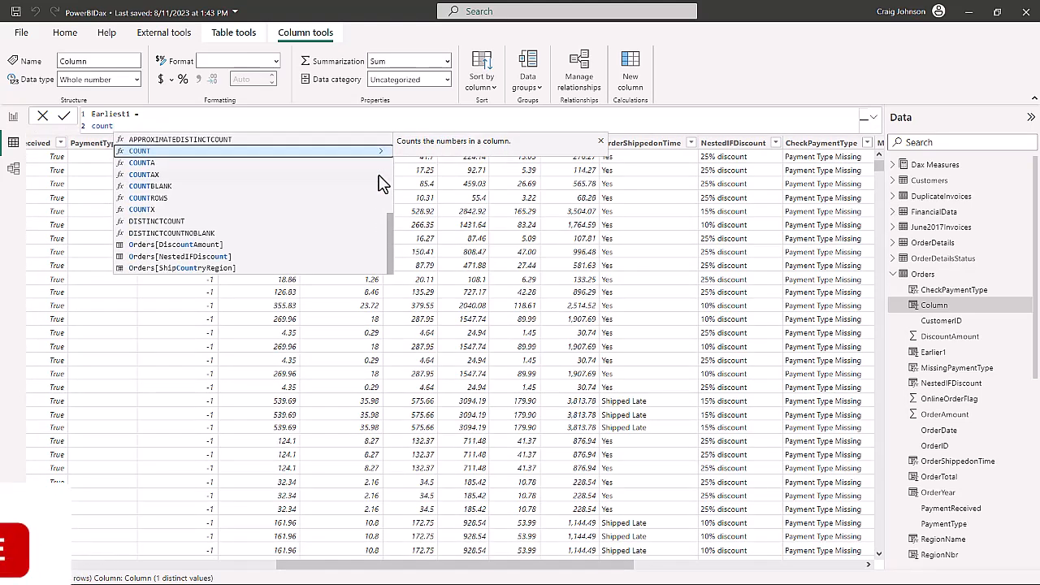
key("Down")
key("Down")
key("Down")
key("Down")
key("Tab")
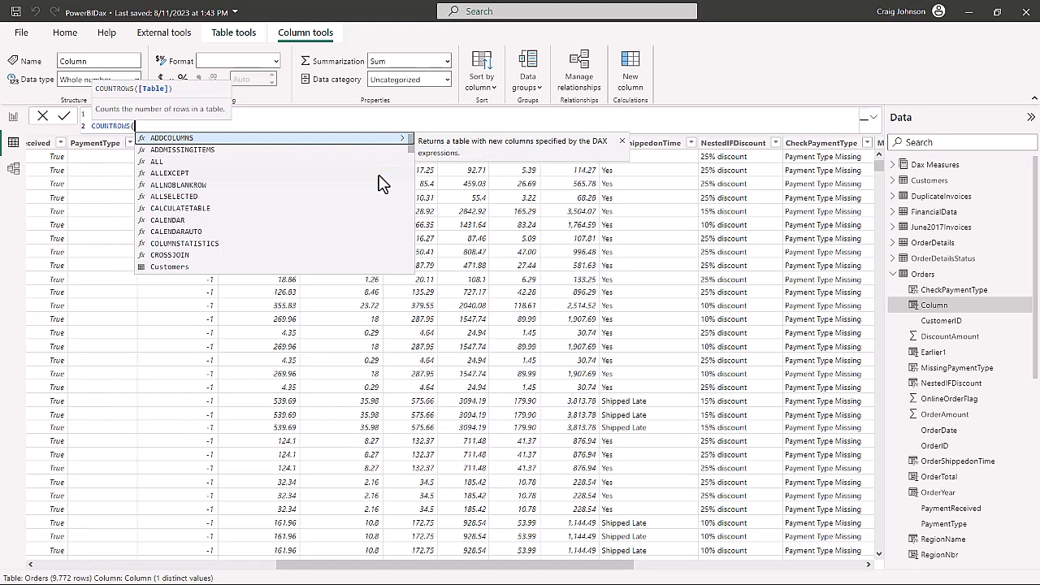
Step: Nest a FILTER over the Orders table inside the COUNTROWS of the Earliest1 formula
type("fil")
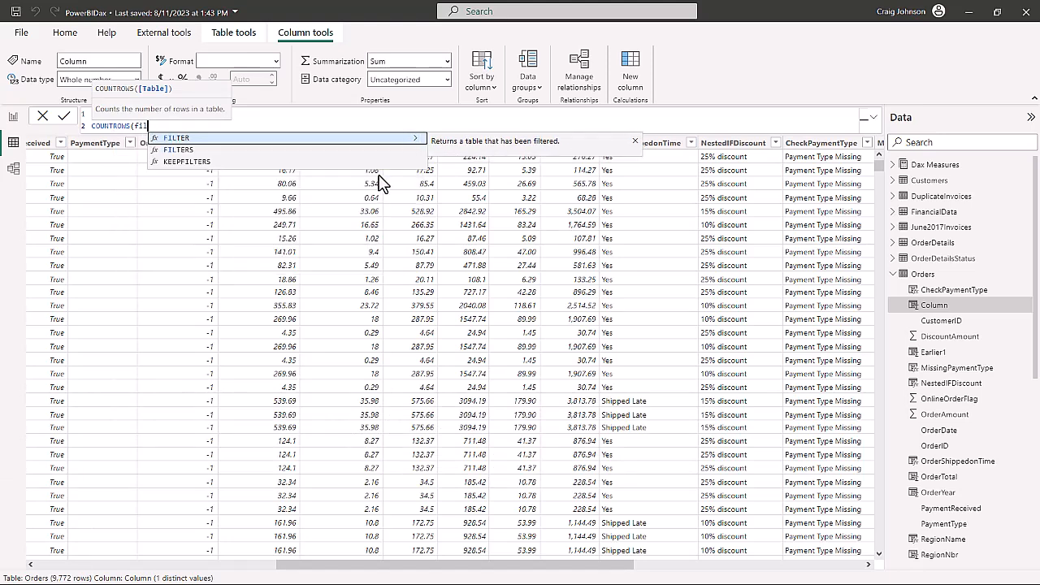
key("Tab")
type("ord")
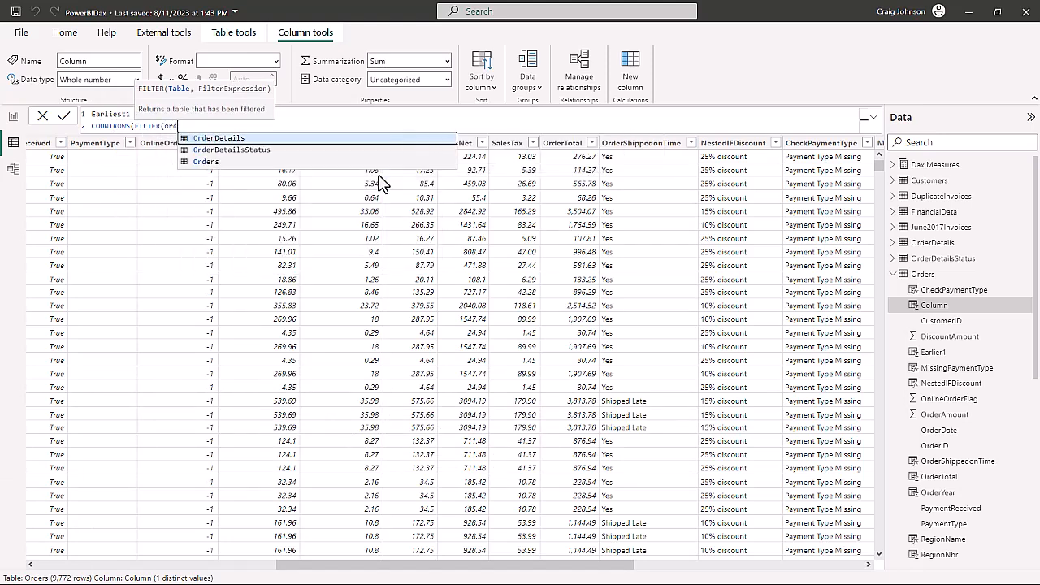
key("Down")
key("Down")
key("Tab")
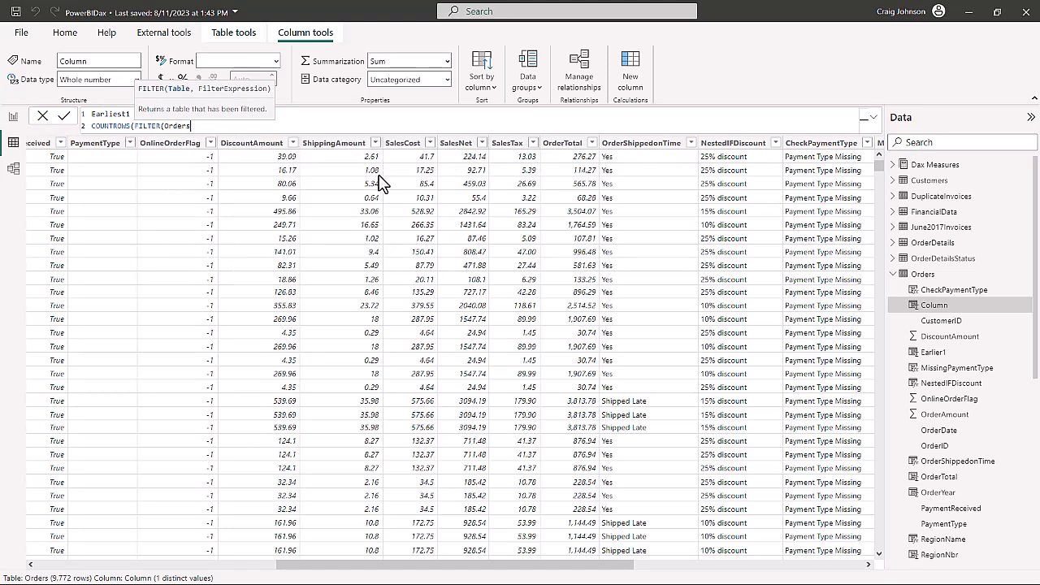
type(",")
Step: Enter Orders[OrderAmount] as the start of the filter condition in the Earliest1 formula
type("o")
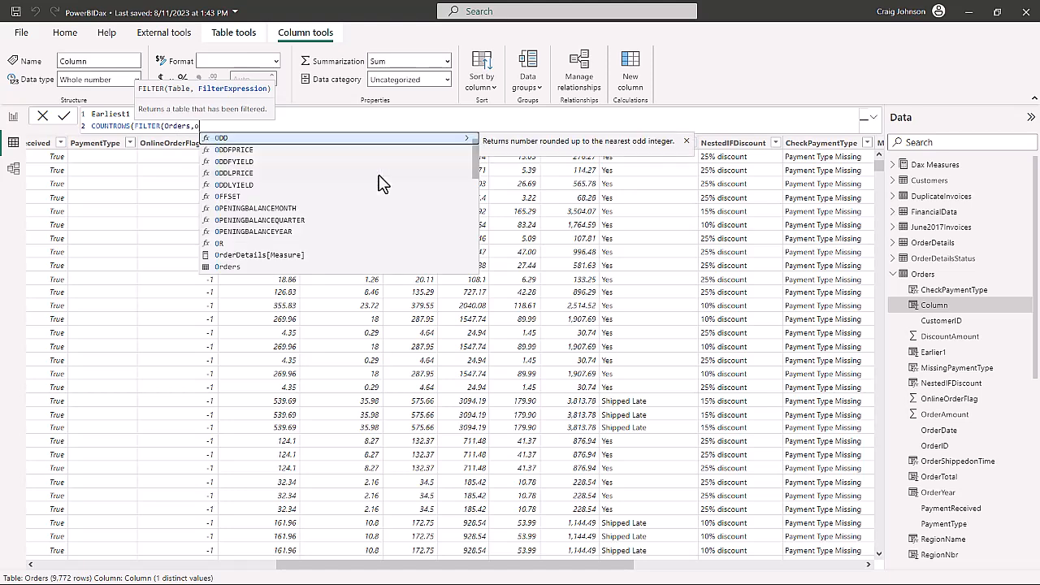
type("rd")
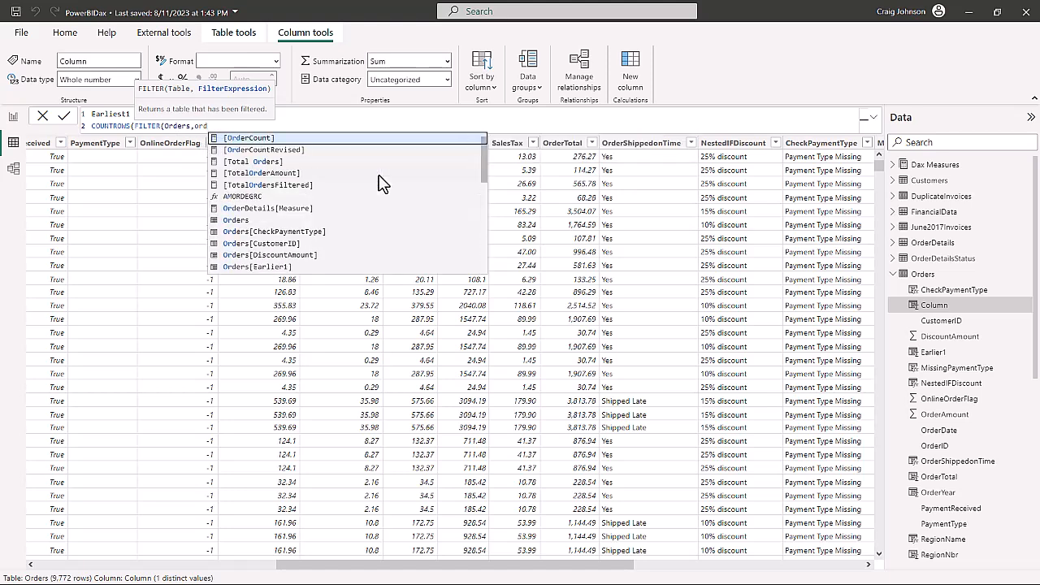
key("Down")
key("Down")
key("Down")
key("Down")
key("Down")
key("Down")
key("Down")
key("Down")
key("Down")
key("Down")
key("Down")
key("Down")
key("Down")
key("Up")
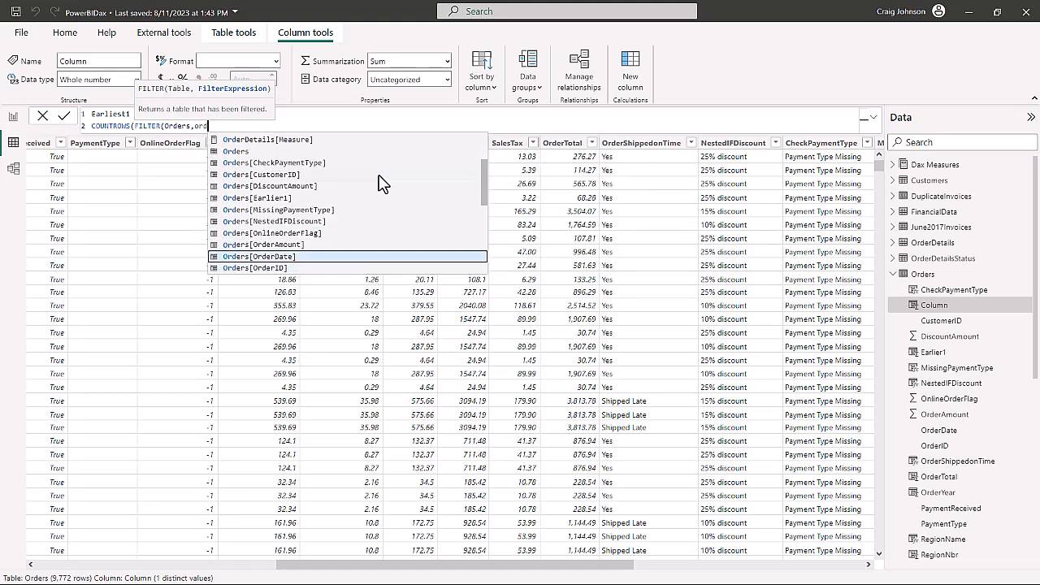
key("Tab")
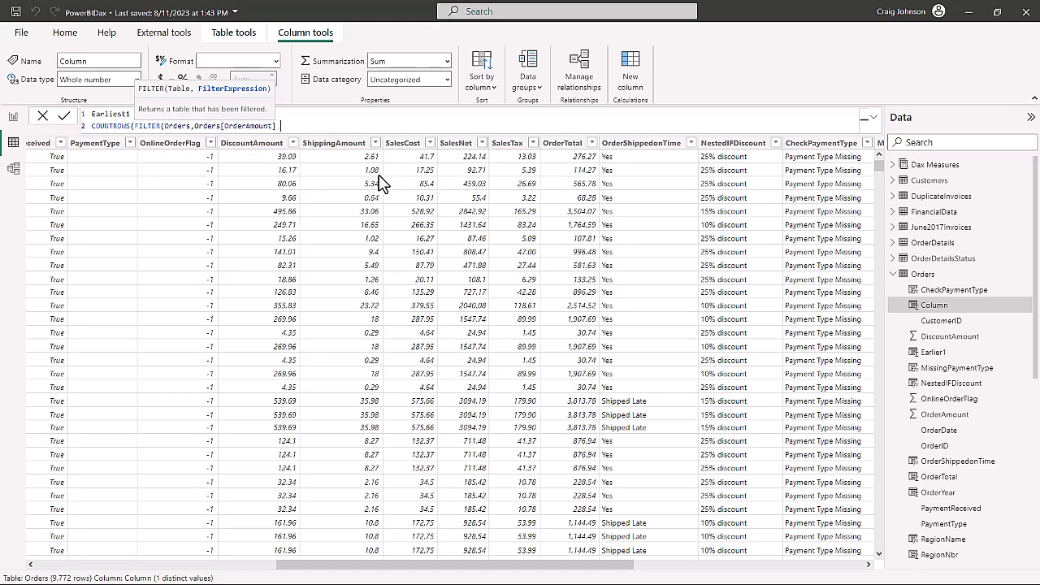
Step: Continue the Earliest1 filter condition with a greater-than comparison against the EARLIEST function
type("> ear")
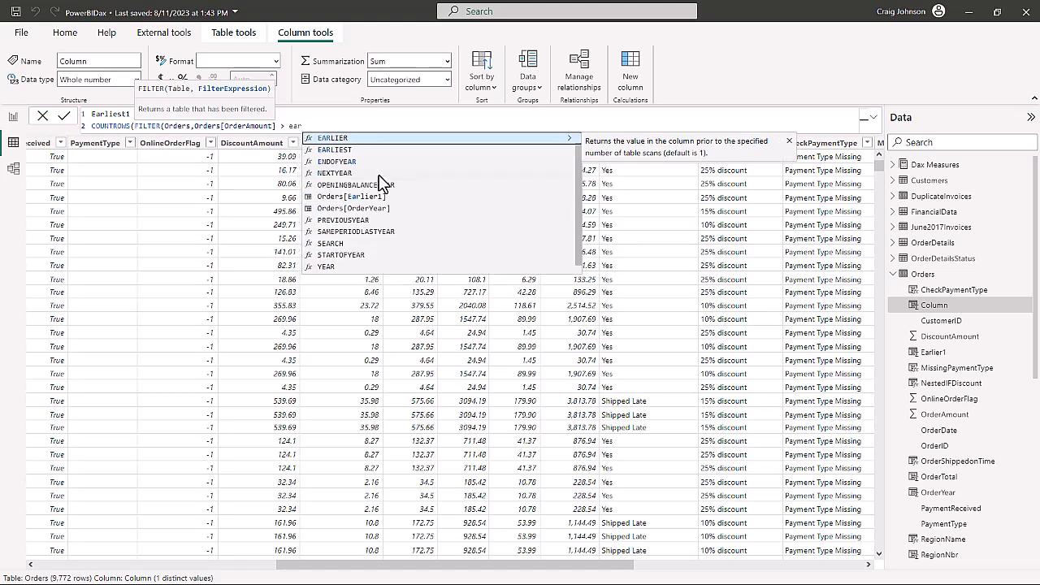
key("Down")
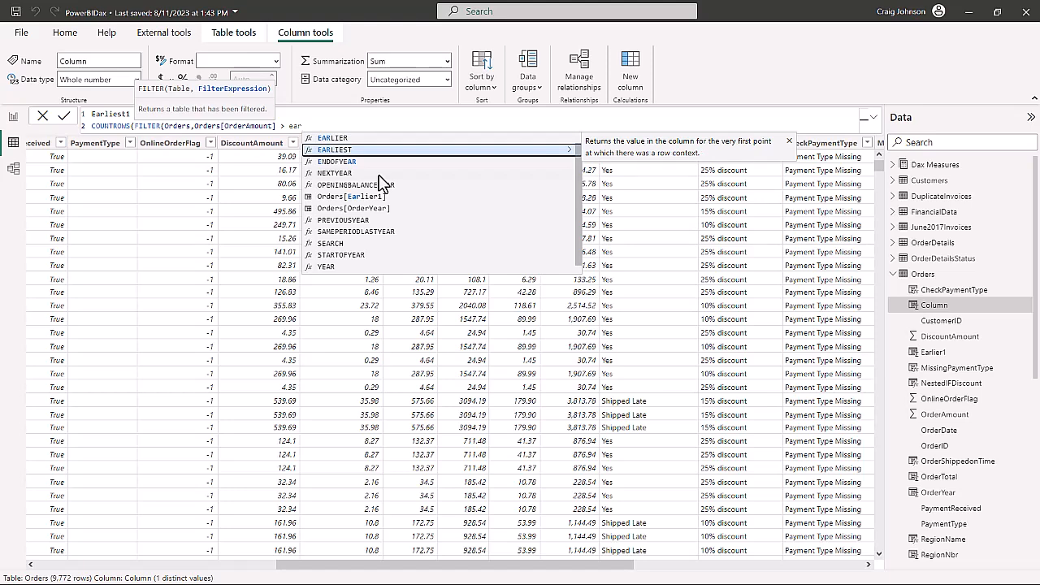
key("Tab")
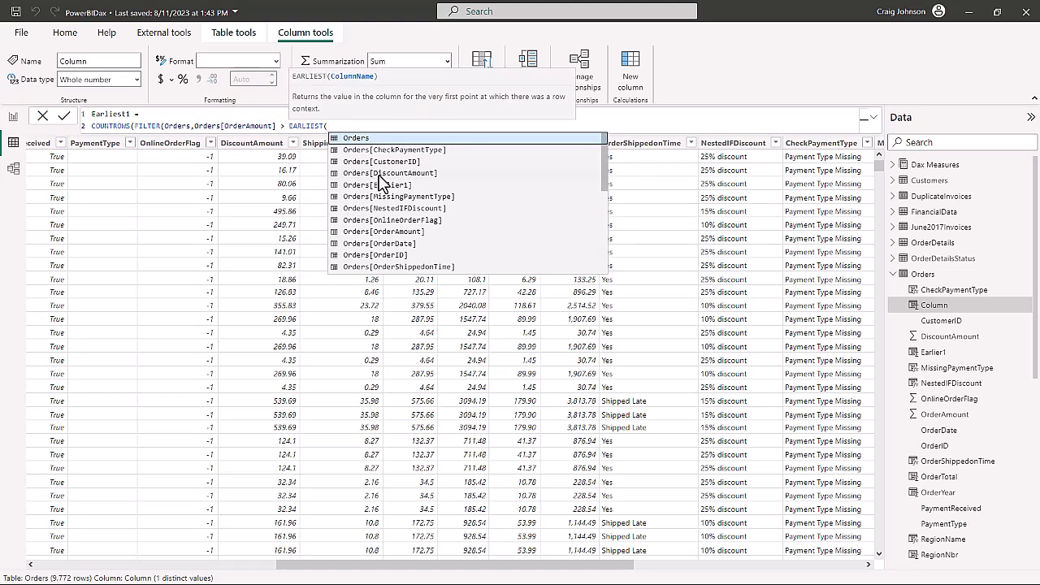
Step: Use Orders[OrderAmount] as the EARLIEST argument, close the Earliest1 formula's parentheses, and commit the column
type("ord")
key("Down")
key("Down")
key("Down")
key("Down")
key("Down")
key("Down")
key("Tab")
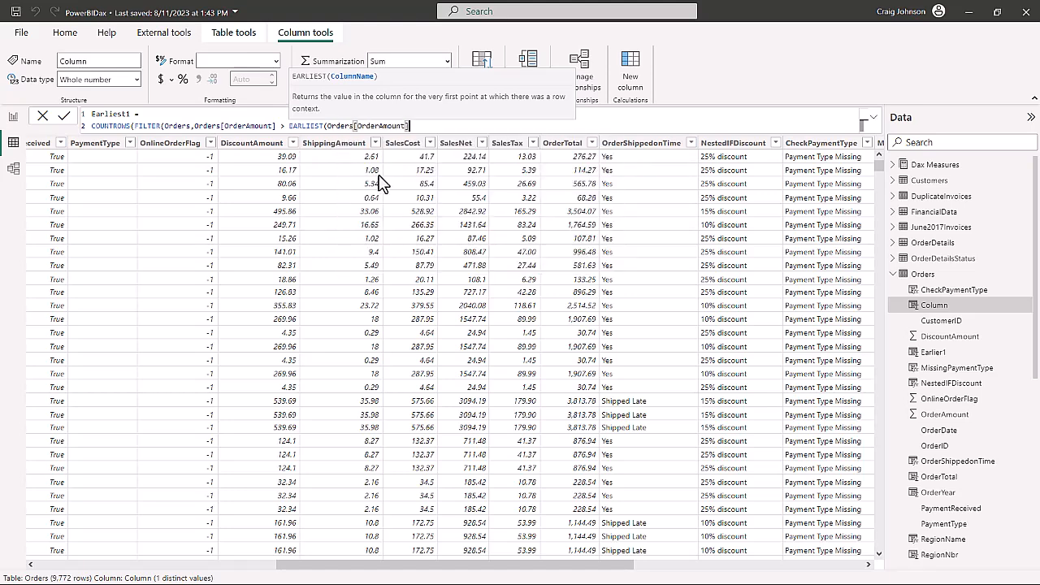
type("))")
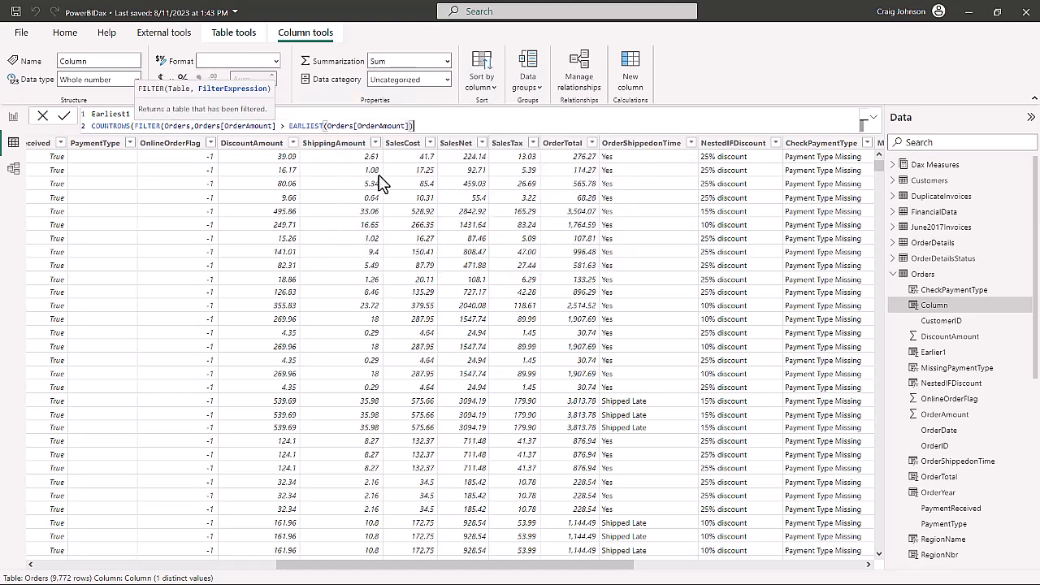
key("Return")
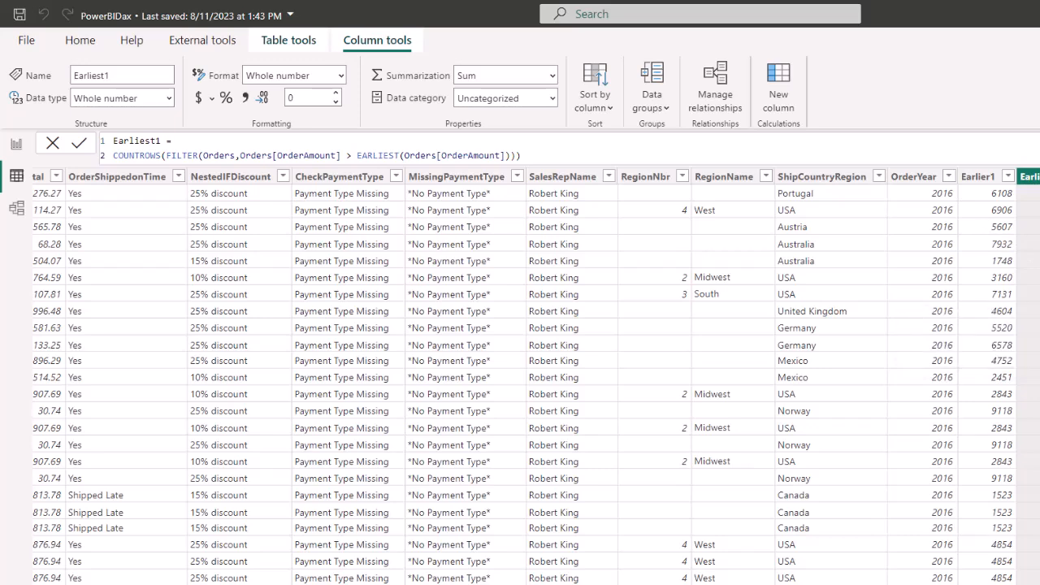
Step: Start a calculated column named StaffCount in the SalesReps table, with its formula beginning with COUNTROWS
left_click(1039, 410)
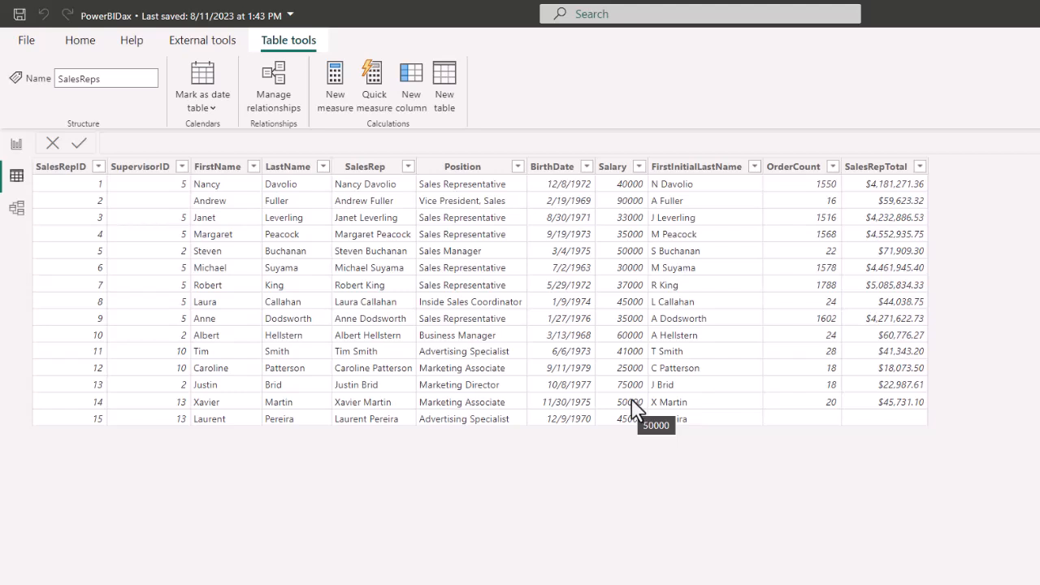
left_click(413, 104)
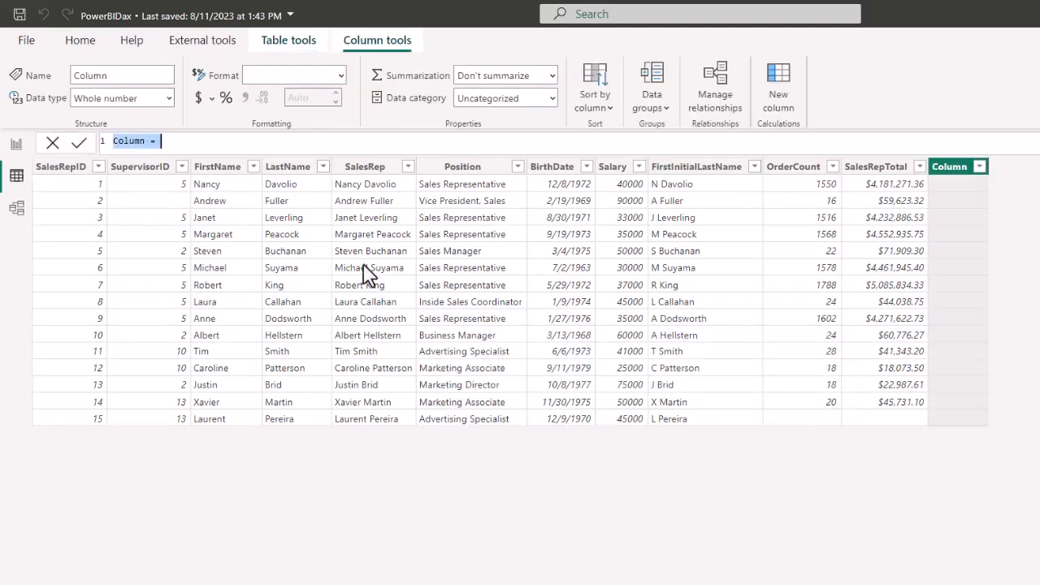
type("Sta")
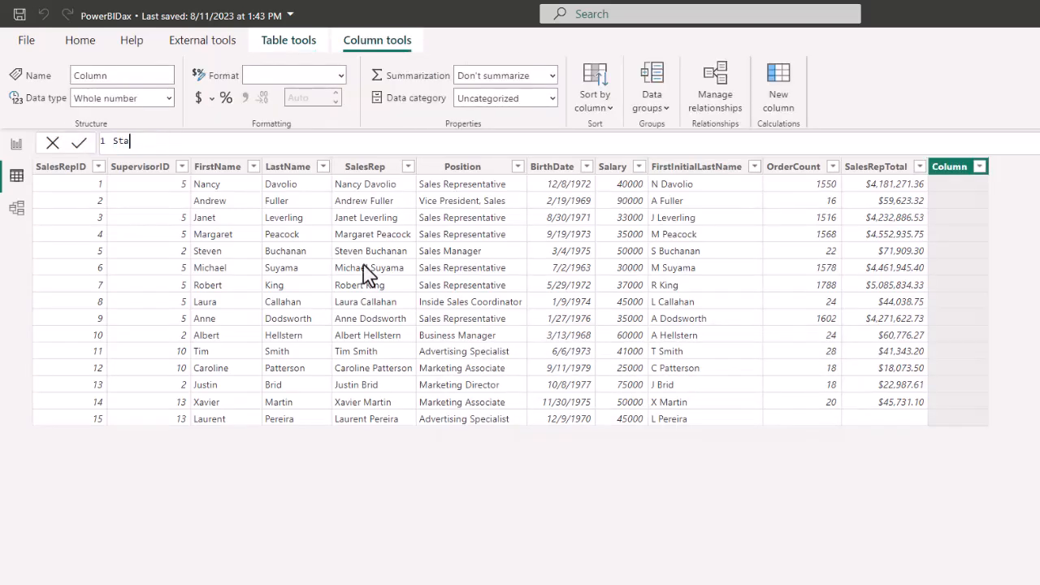
type("ffCount = Count")
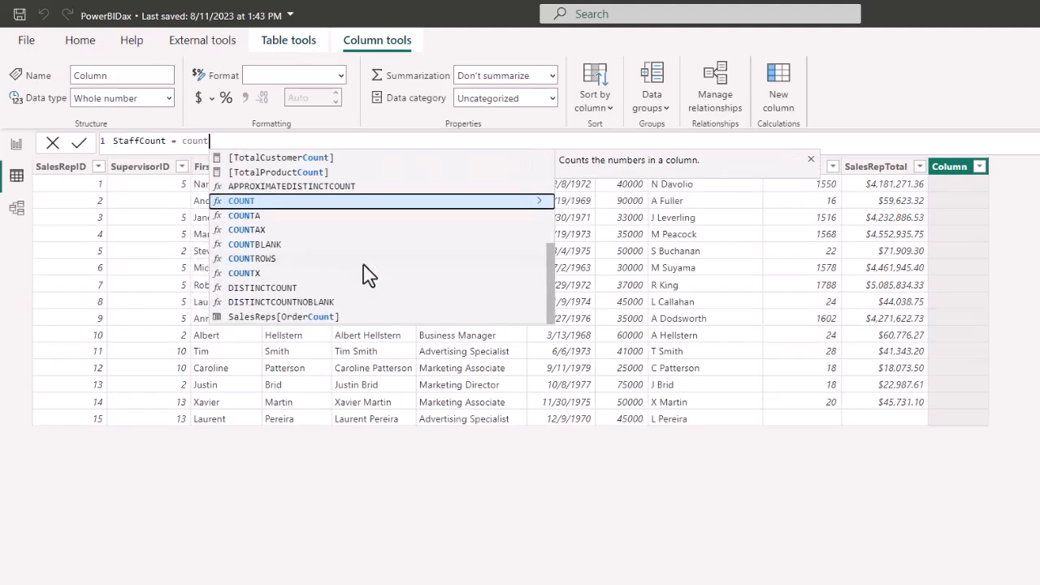
key("Down")
key("Down")
key("Down")
key("Down")
key("Tab")
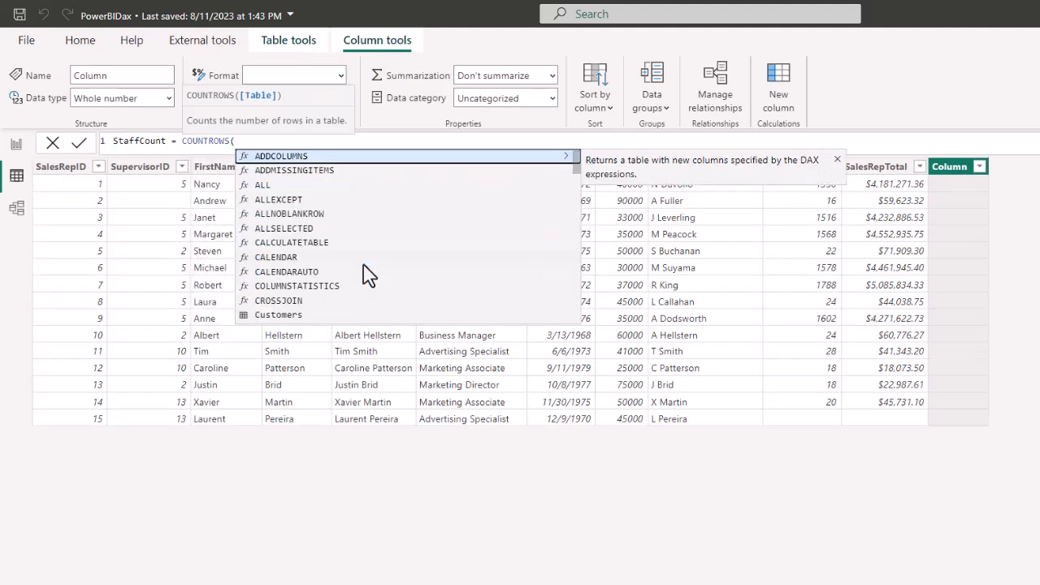
Step: Nest a FILTER over the SalesReps table inside the COUNTROWS of the StaffCount formula
type("filter")
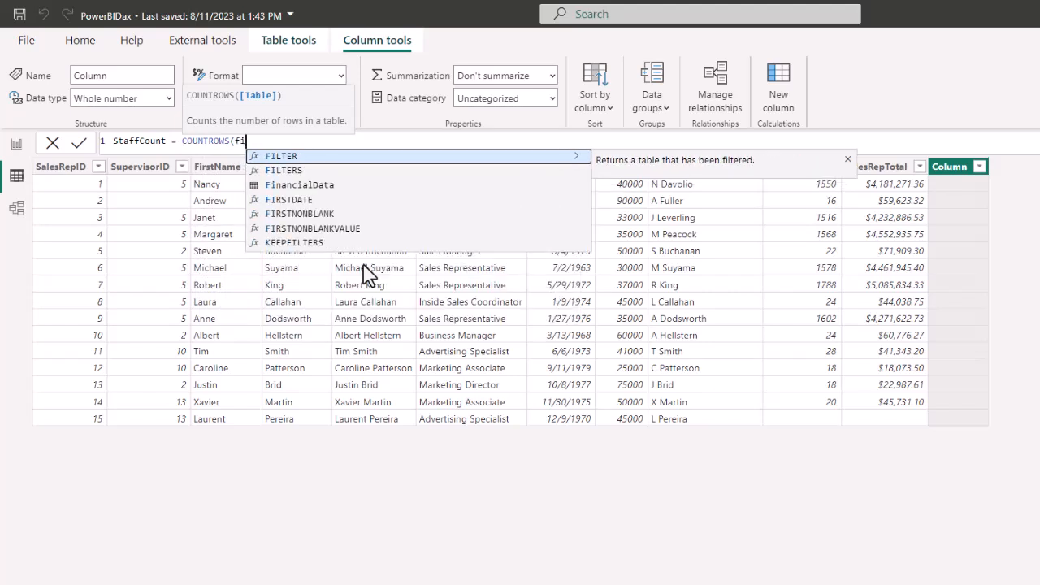
key("Tab")
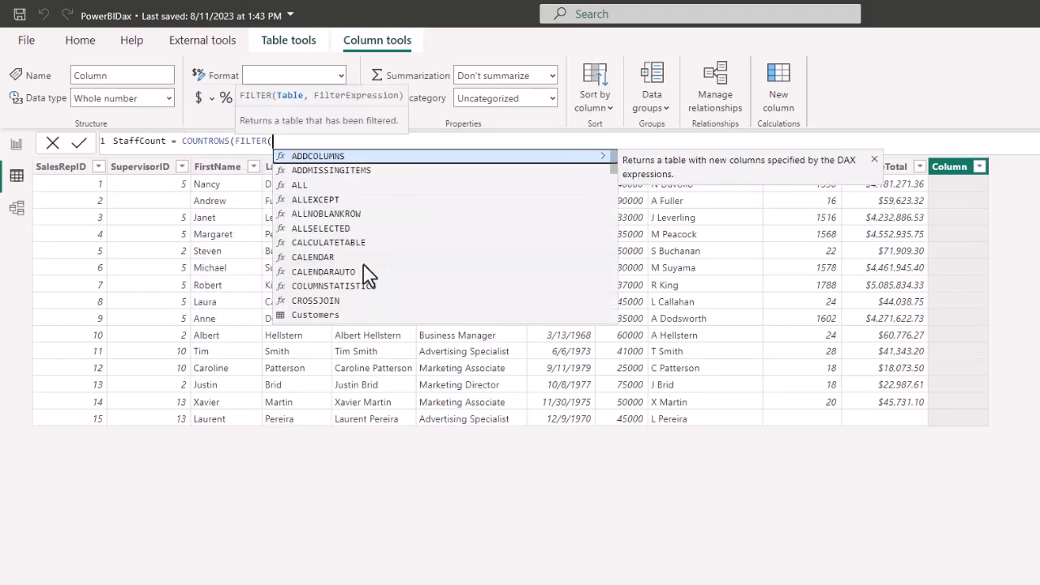
type("sal")
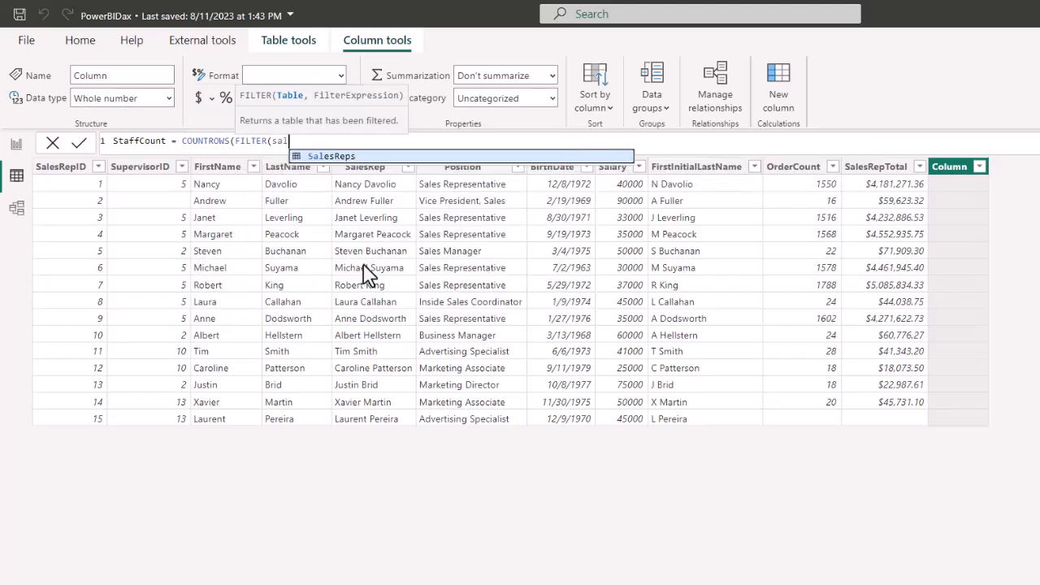
key("Tab")
Step: Enter SalesReps[SupervisorID] as the start of the filter condition in the StaffCount formula
type(",sales")
key("Down")
key("Down")
key("Down")
key("Down")
key("Down")
key("Down")
key("Down")
key("Down")
key("Down")
key("Down")
key("Down")
key("Down")
key("Tab")
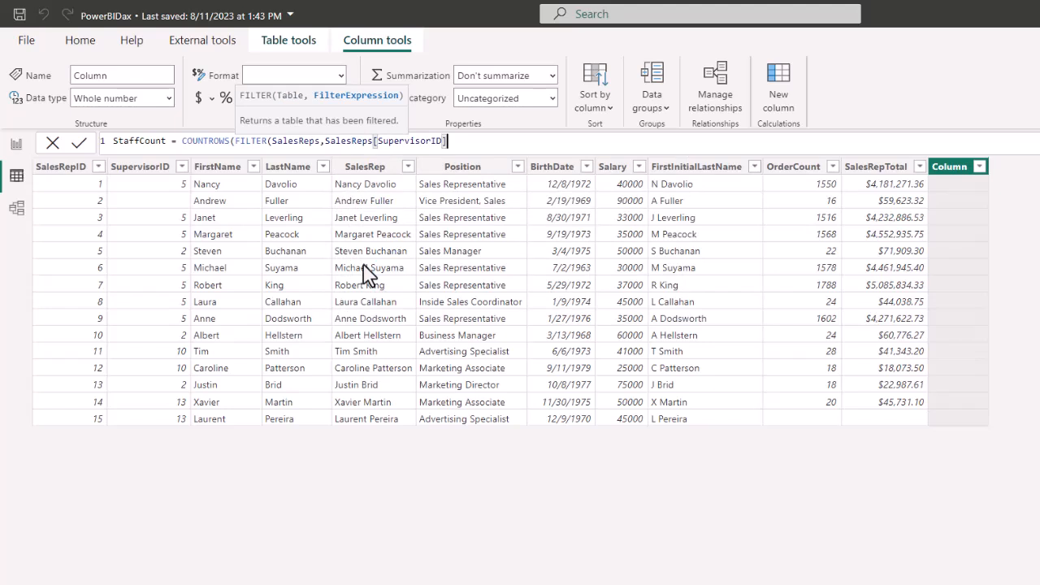
Step: Complete the StaffCount filter condition by equating SupervisorID to EARLIER([SalesRepID],1)
type("=  ear")
key("Tab")
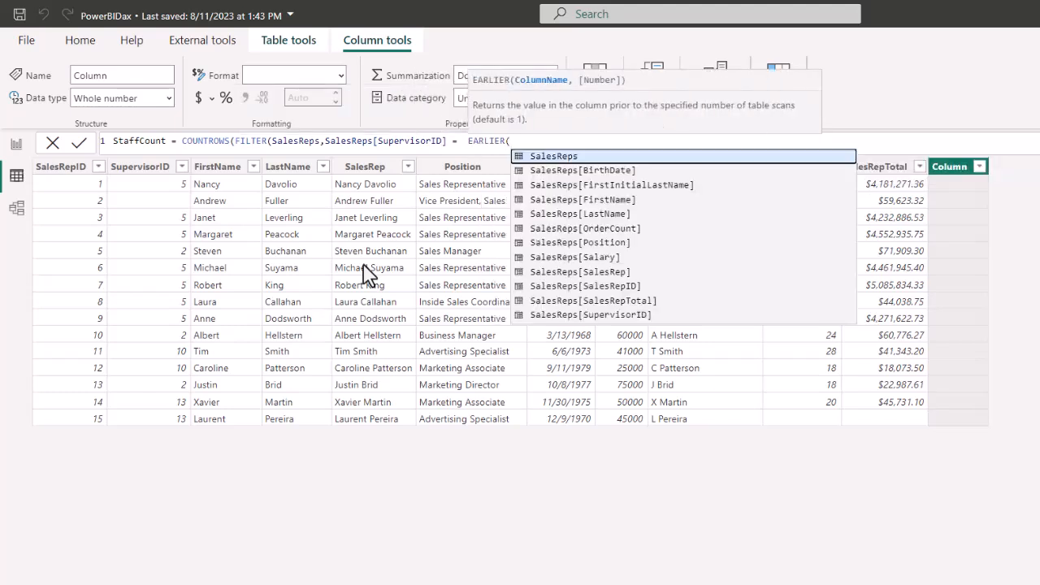
type("(sal")
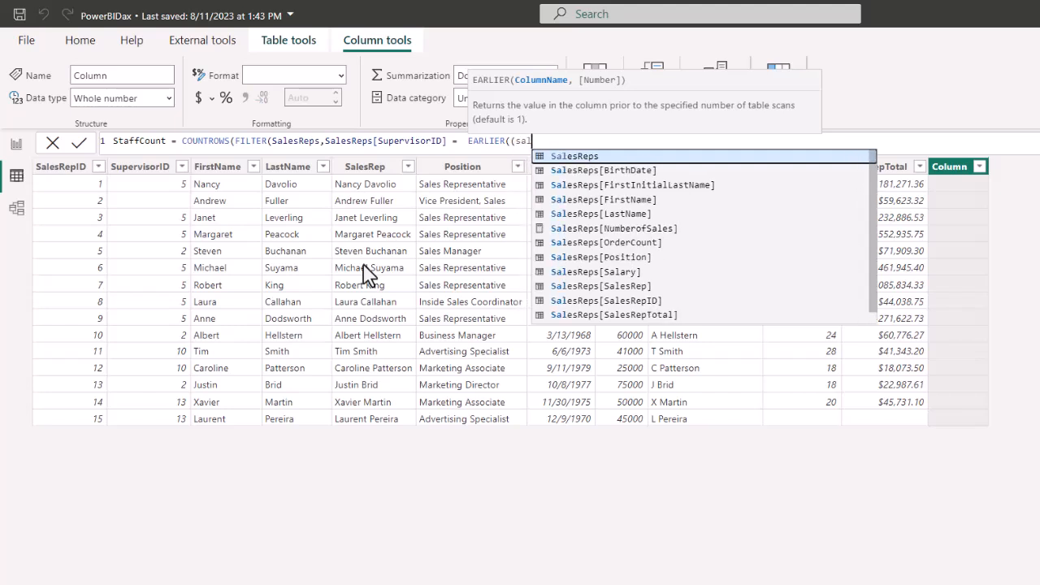
key("Down")
key("Down")
key("Down")
key("Down")
key("Down")
key("Down")
key("Down")
key("Down")
key("Down")
key("Down")
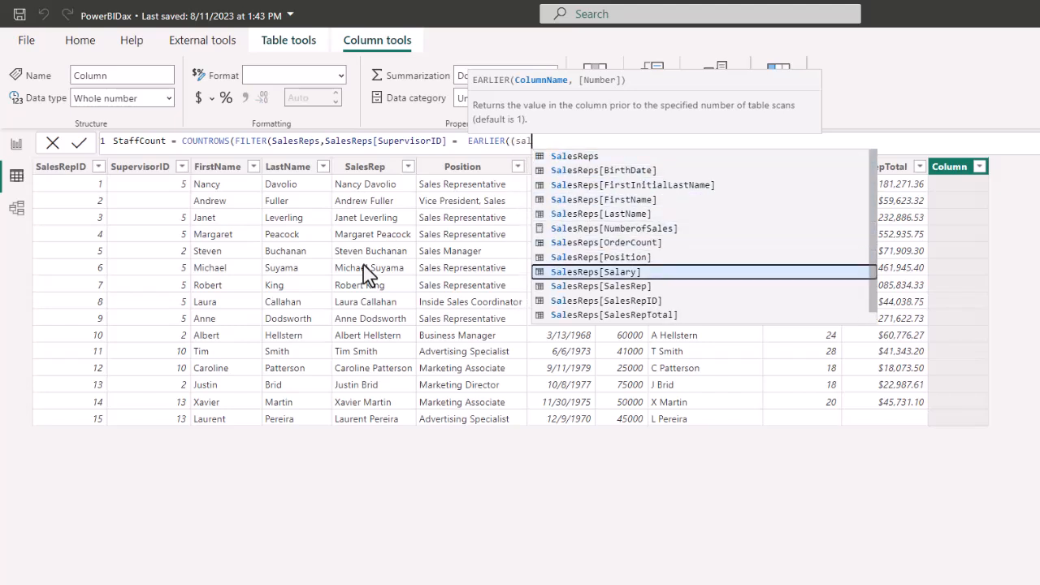
key("Tab")
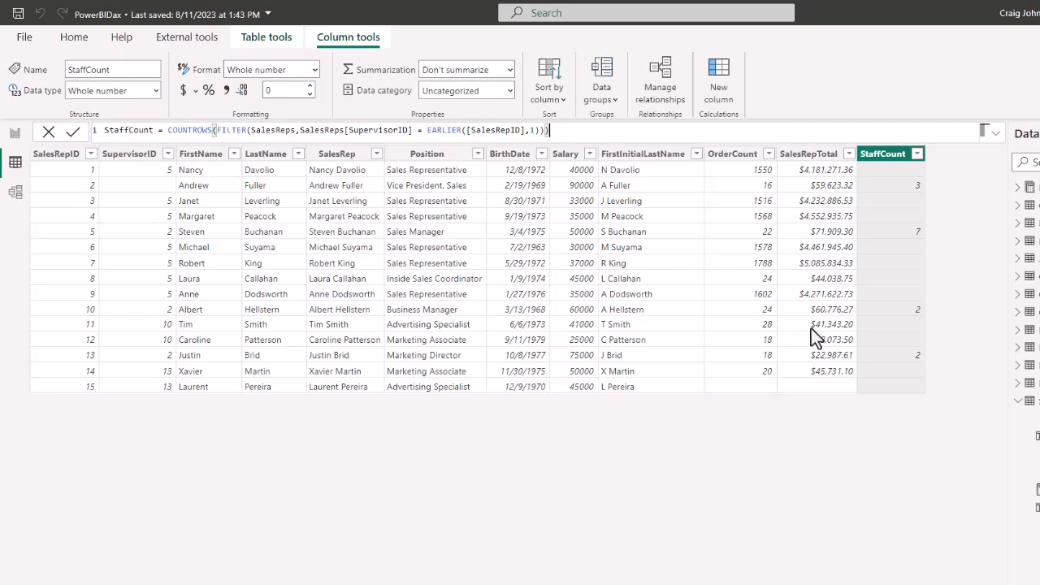
Step: Return to the Orders table and select its Earliest1 column to show the formula
left_click(1020, 401)
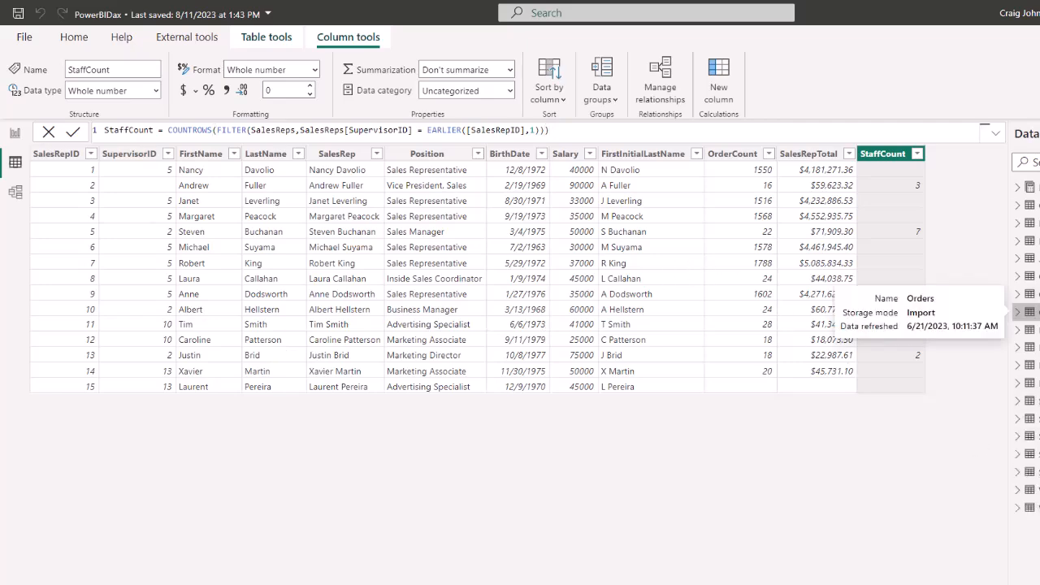
left_click(1030, 311)
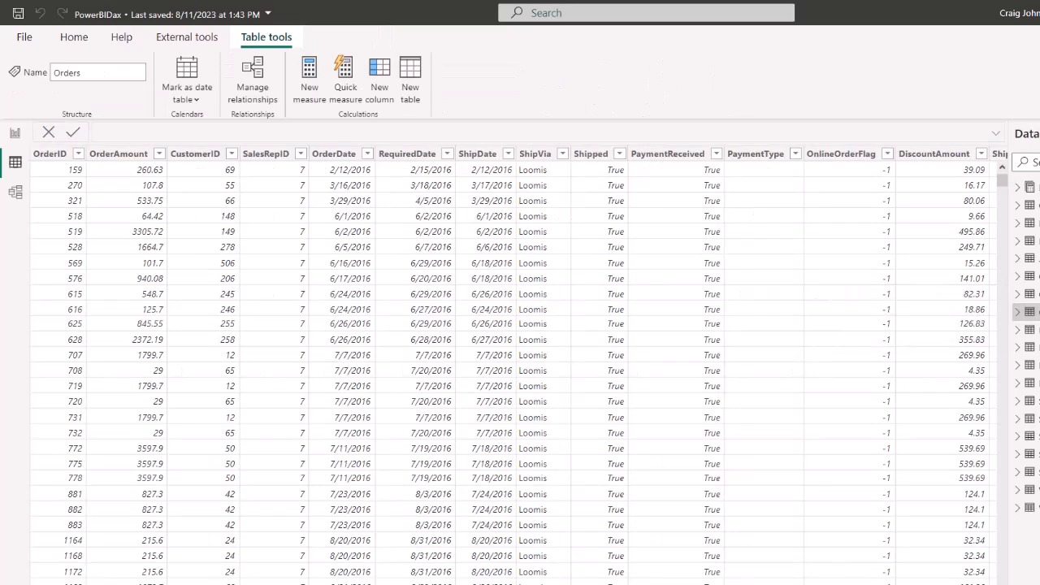
scroll(519, 365, "right", 15)
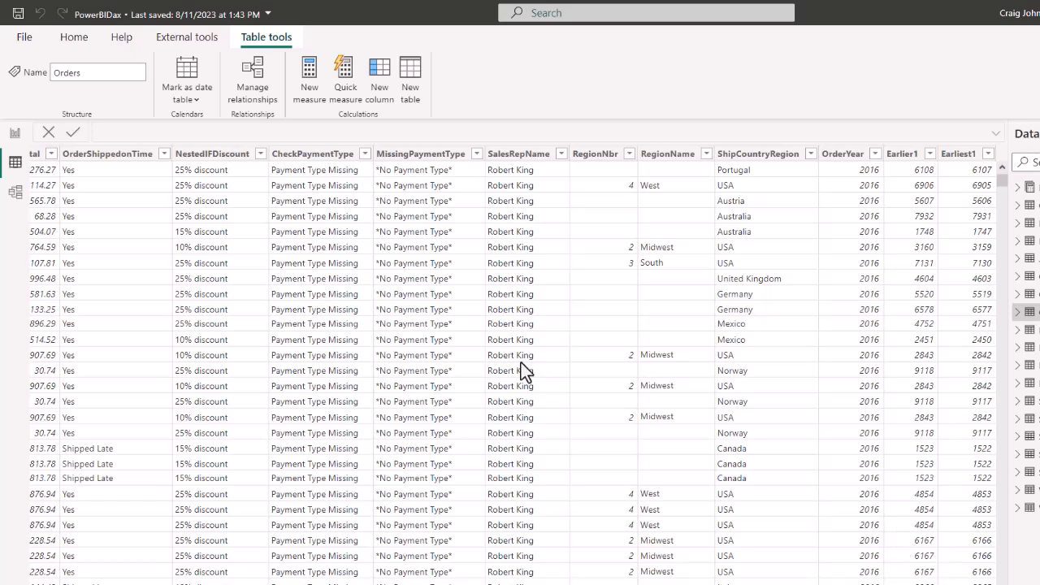
left_click(963, 155)
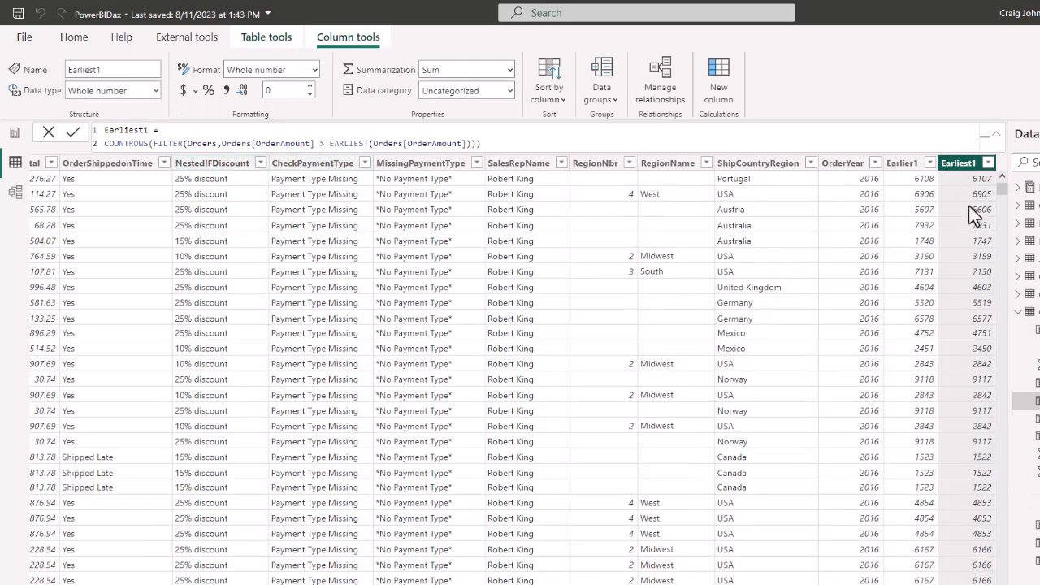
Step: Start a new calculated column in the Orders table named Earliest2, with its formula continuing on a second line
left_click(716, 91)
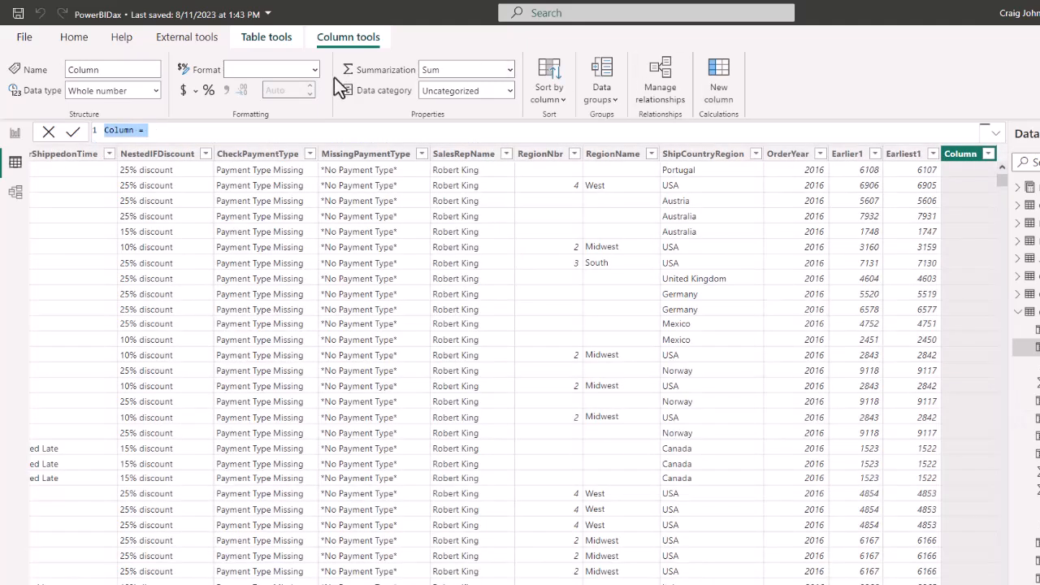
type("Earliest")
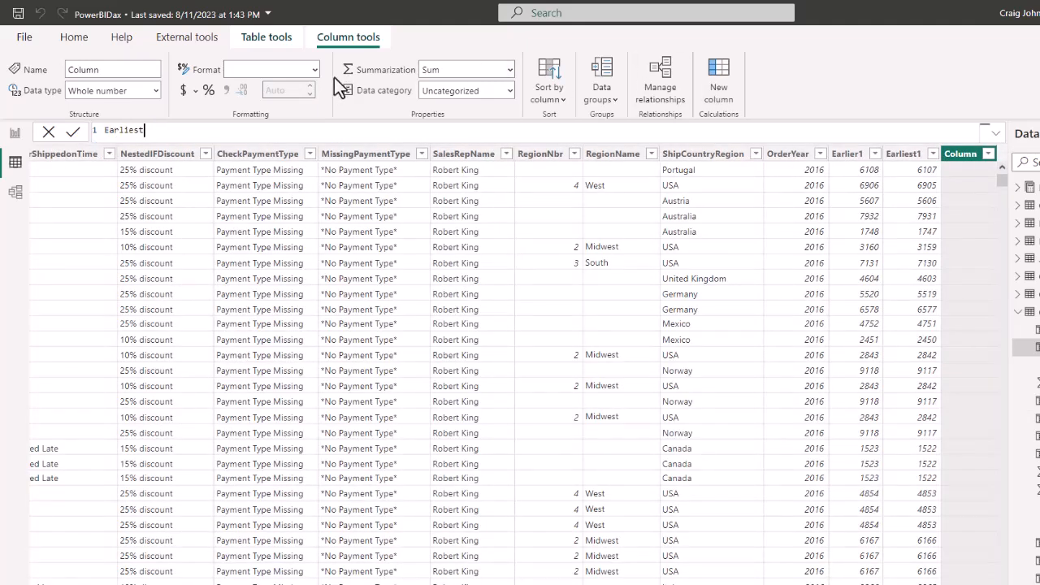
type("2 =")
key("shift+Return")
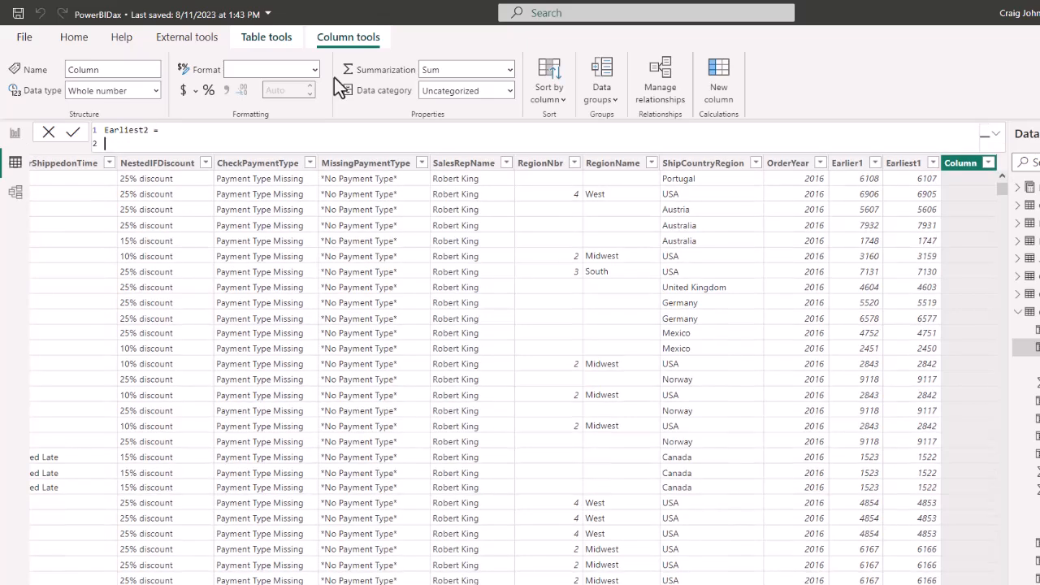
Step: Begin the Earliest2 formula with the COUNTROWS function
type("count")
key("Down")
key("Down")
key("Down")
key("Down")
key("Tab")
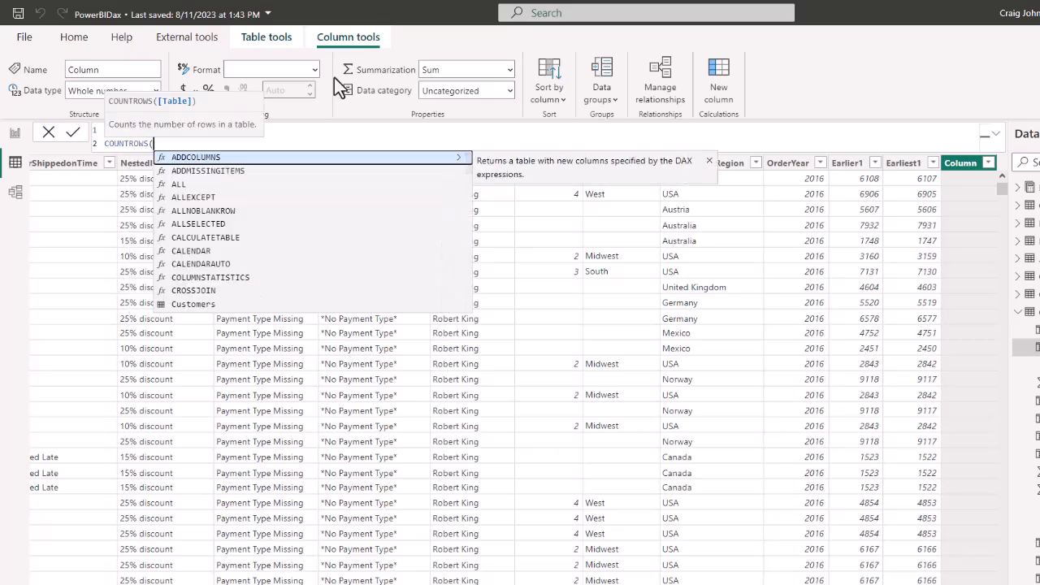
Step: Nest a FILTER over the Orders table inside the COUNTROWS of the Earliest2 formula
type("filter")
key("Tab")
type("order,")
key("BackSpace")
type("s")
key("Tab")
Step: Enter Orders[OrderAmount] as the start of the filter condition in the Earliest2 formula
type(",ord")
key("Down")
key("Down")
key("Down")
key("Down")
key("Down")
key("Down")
key("Down")
key("Down")
key("Down")
key("Down")
key("Down")
key("Down")
key("Down")
key("Down")
key("Down")
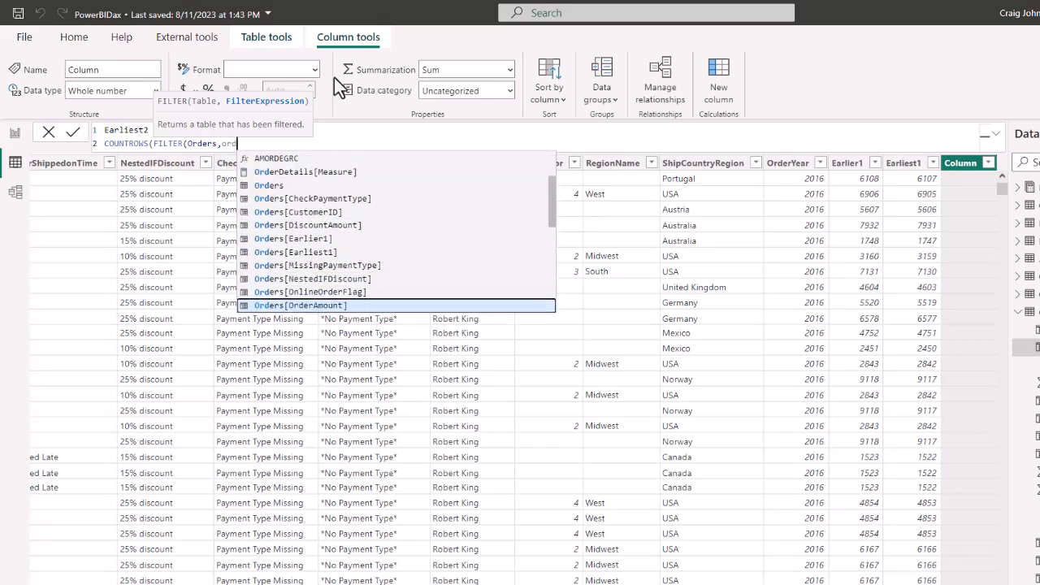
key("Down")
key("Up")
key("Tab")
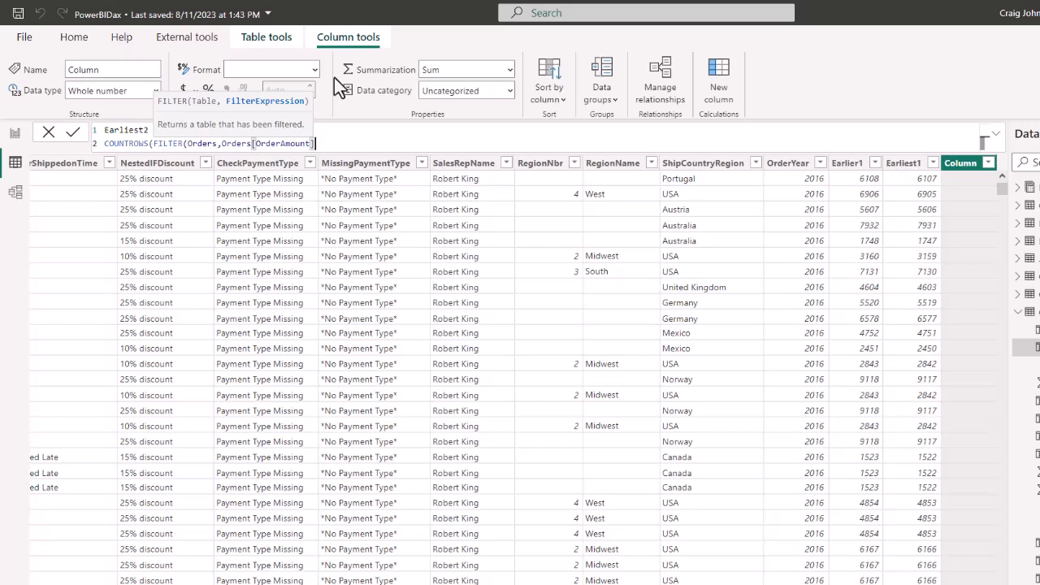
Step: Complete the Earliest2 filter condition as greater than EARLIEST(Orders[OrderAmount])
type(">earl")
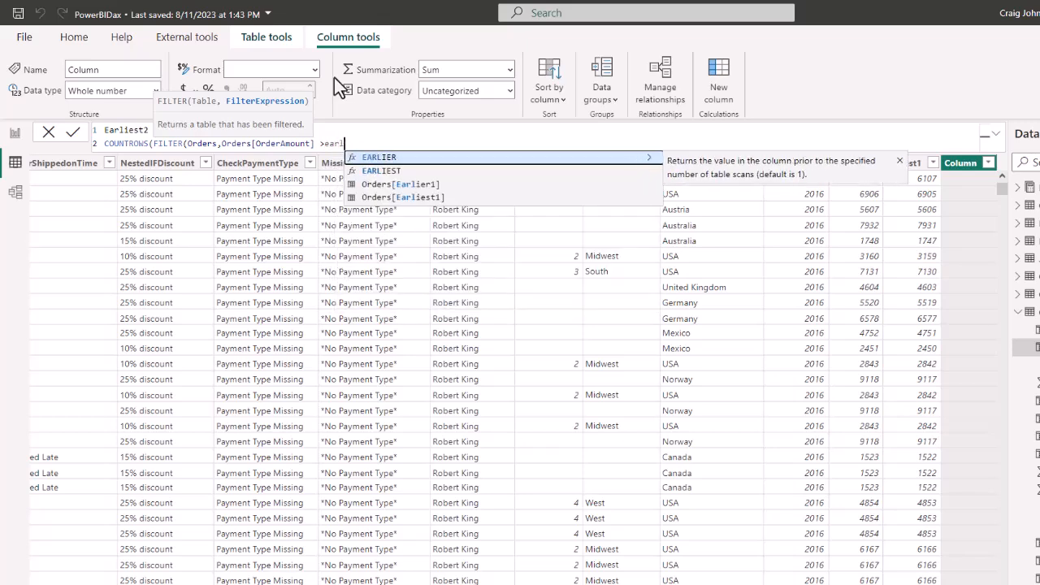
key("Down")
key("Tab")
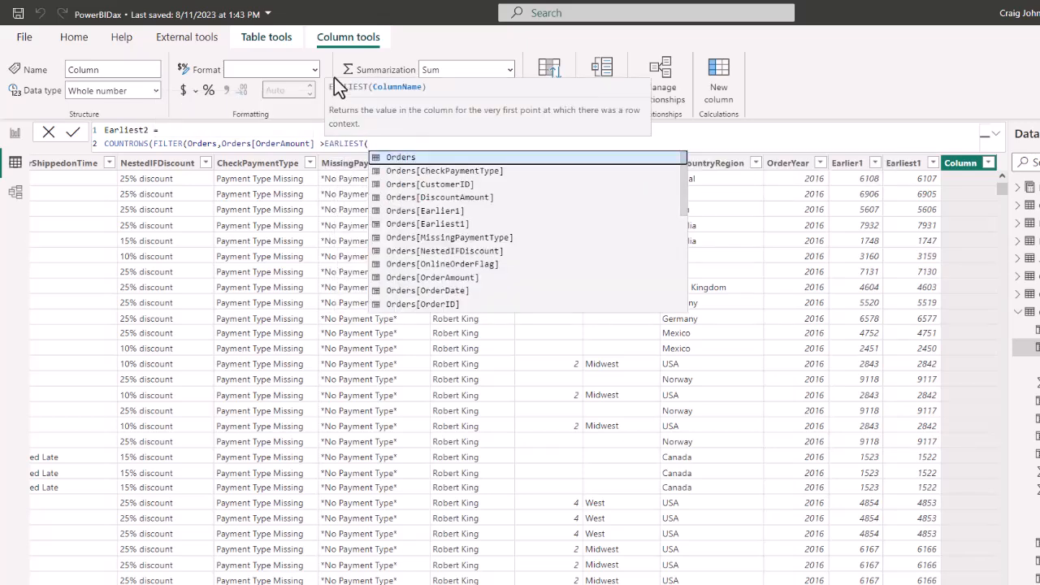
type("order")
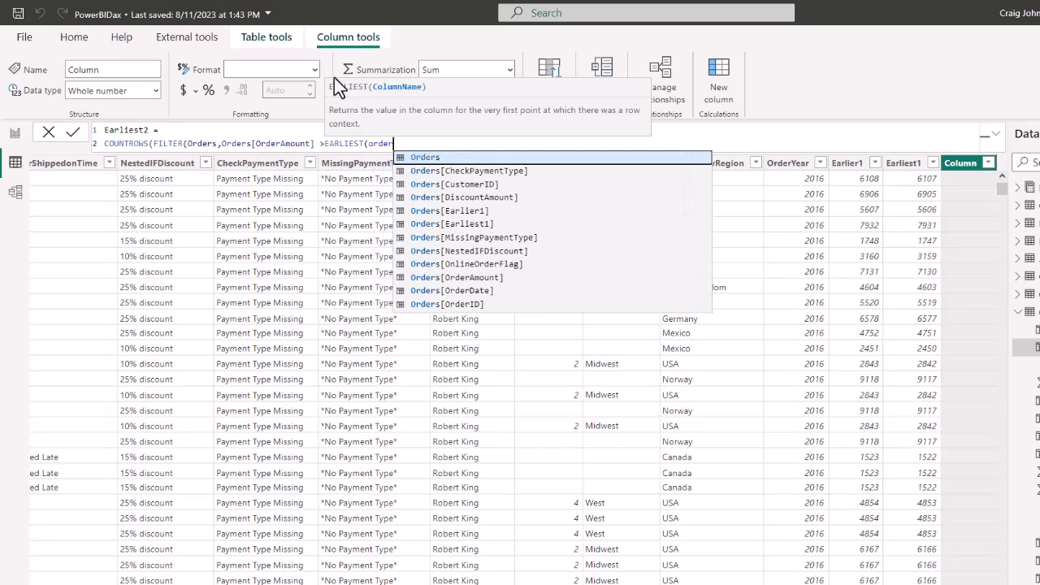
key("Down")
key("Down")
key("Down")
key("Down")
key("Down")
key("Down")
key("Down")
key("Down")
key("Down")
key("Tab")
type(")")
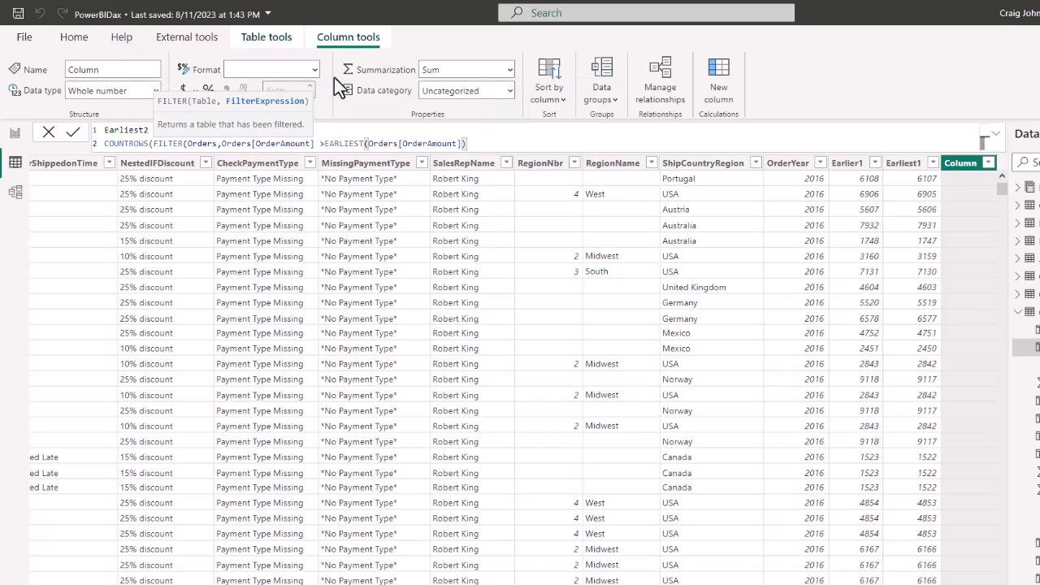
Step: Close the FILTER and COUNTROWS parentheses in the Earliest2 formula, add +1 at the end, and commit the column
type("))")
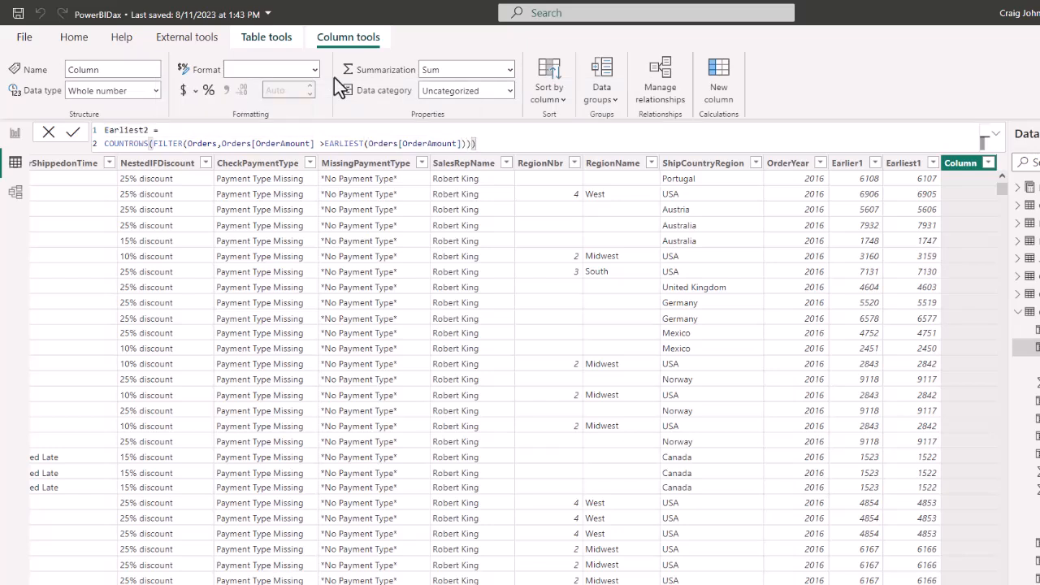
type(" +1")
key("Return")
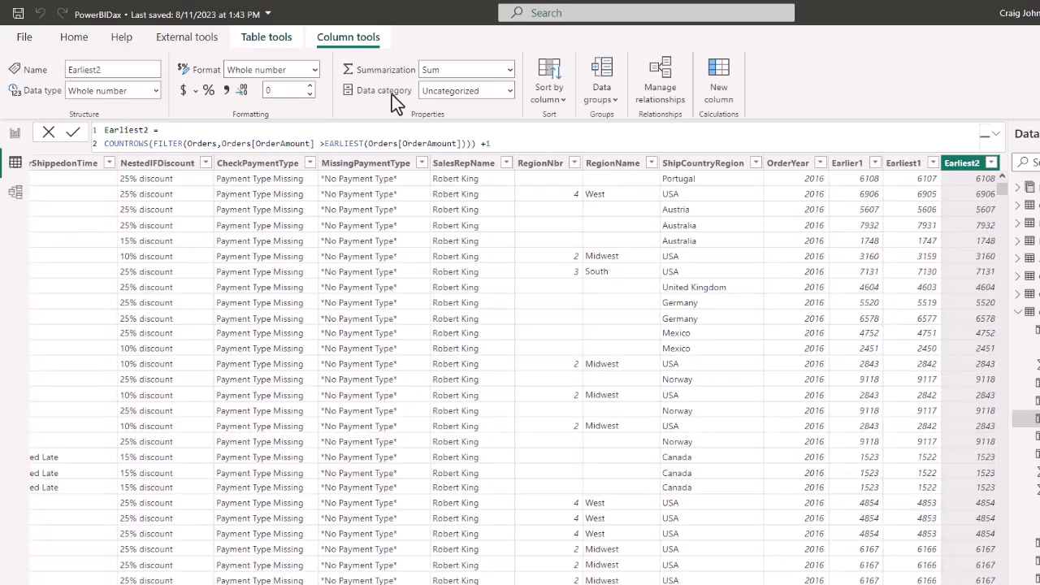